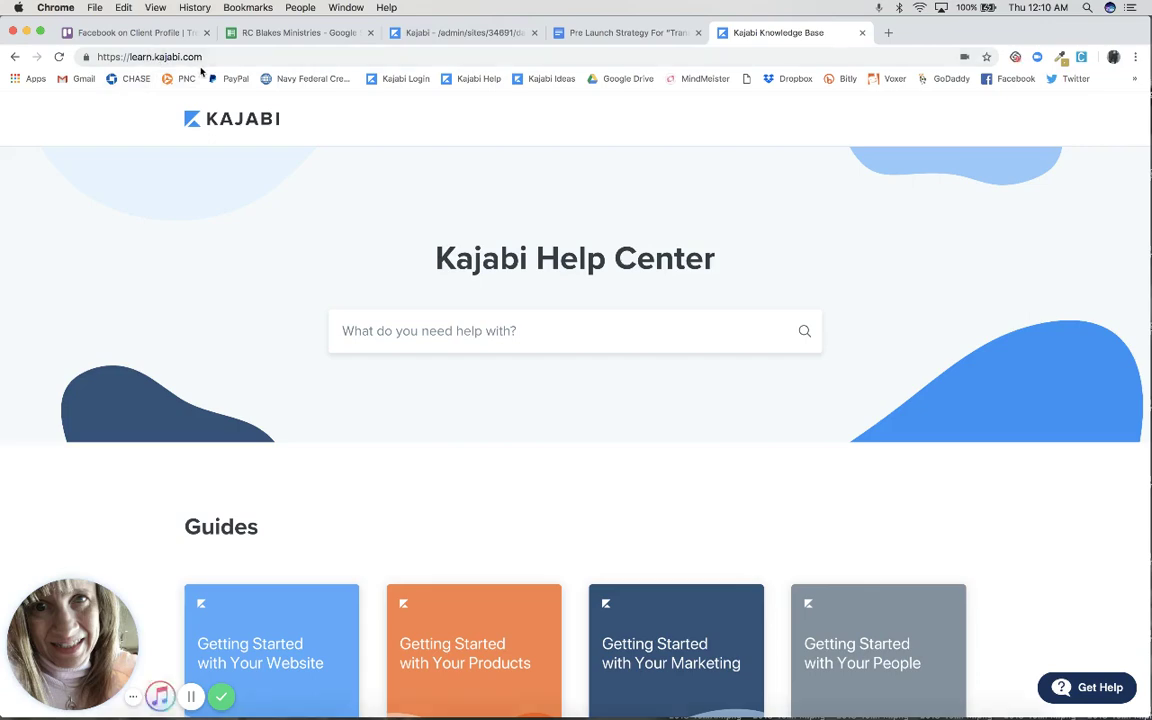
Search the Help Center for "how to update", open the "How to update a theme" article and go to its Website Theme section
click(421, 332)
text(how to update)
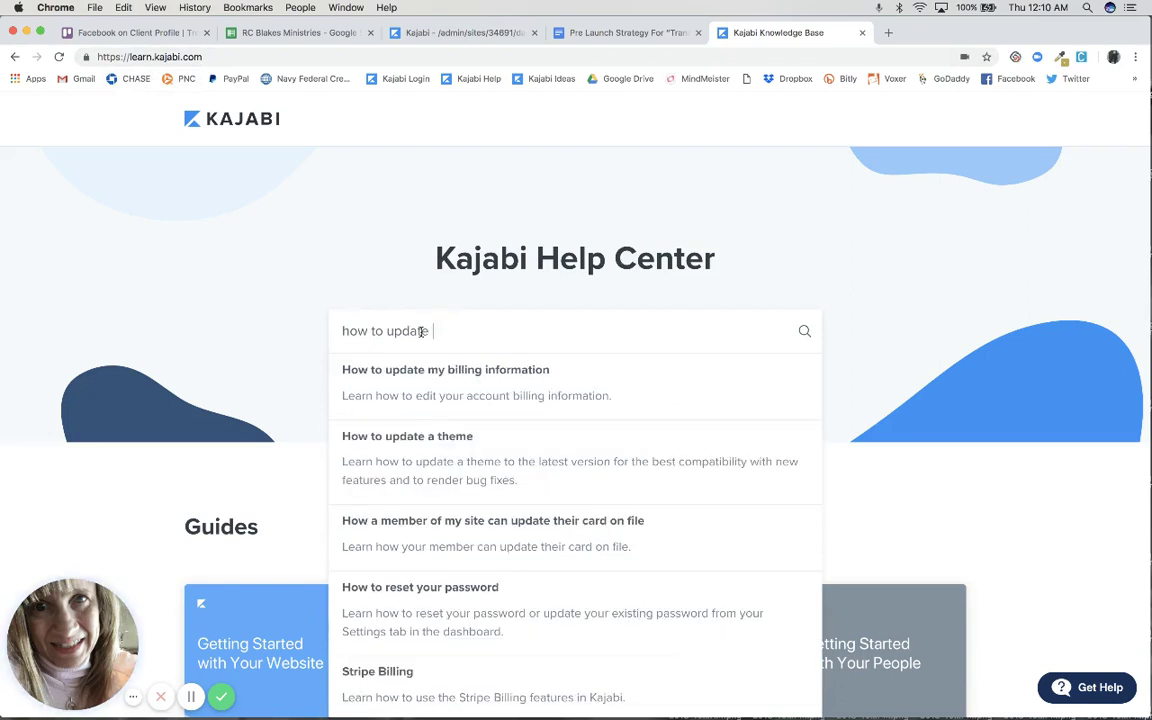
click(438, 450)
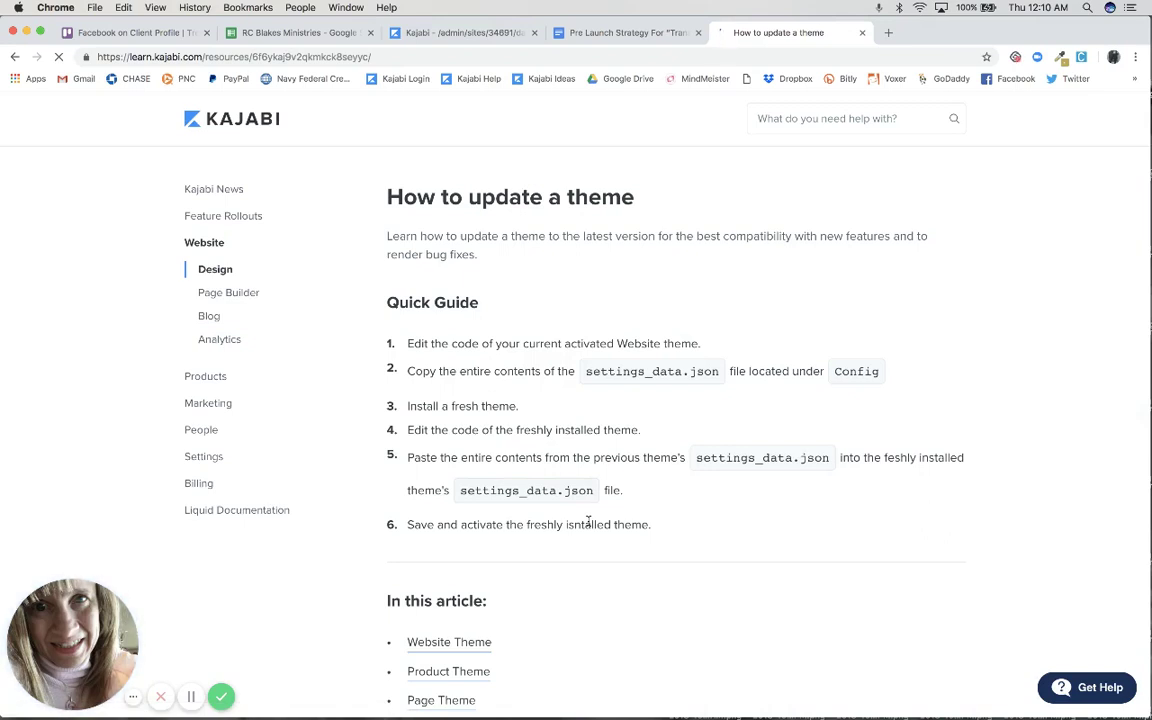
scroll(588, 520, down, 3)
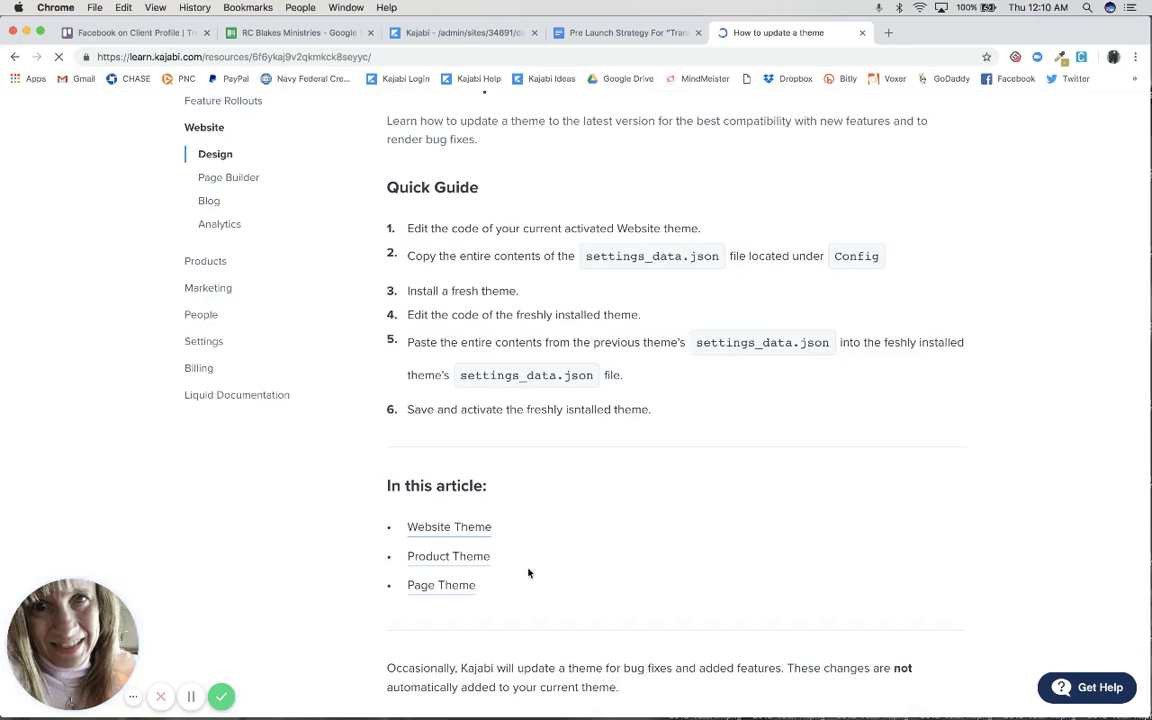
click(476, 527)
scroll(488, 401, down, 5)
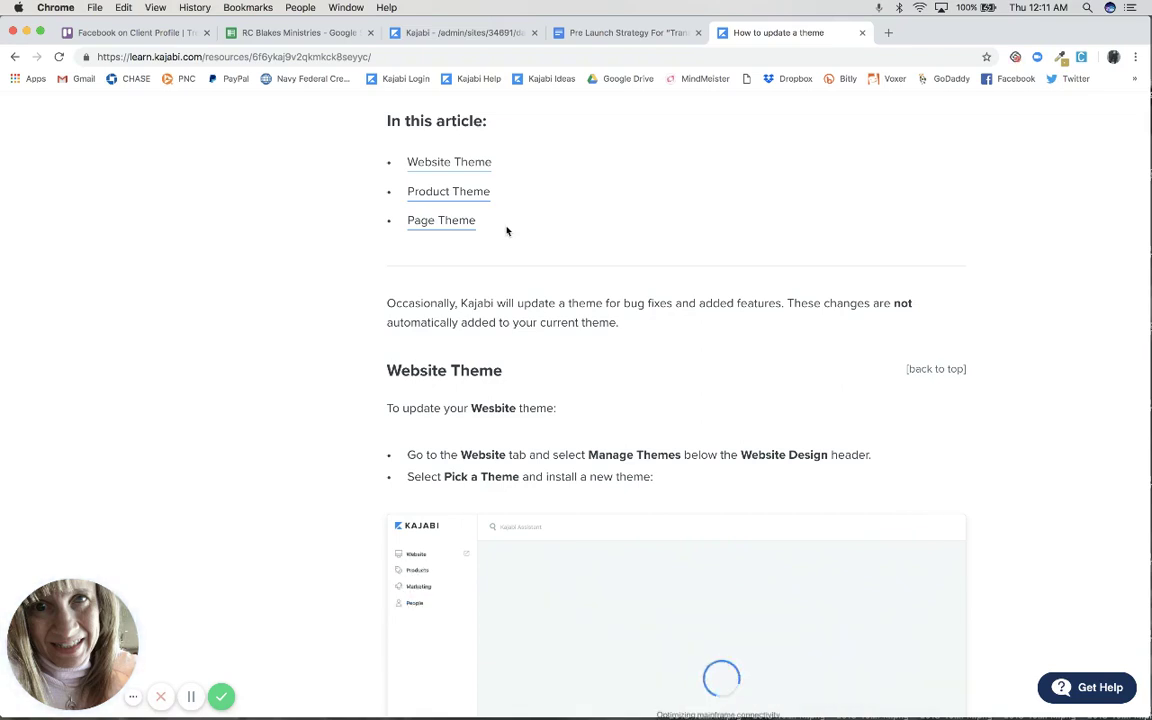
click(470, 161)
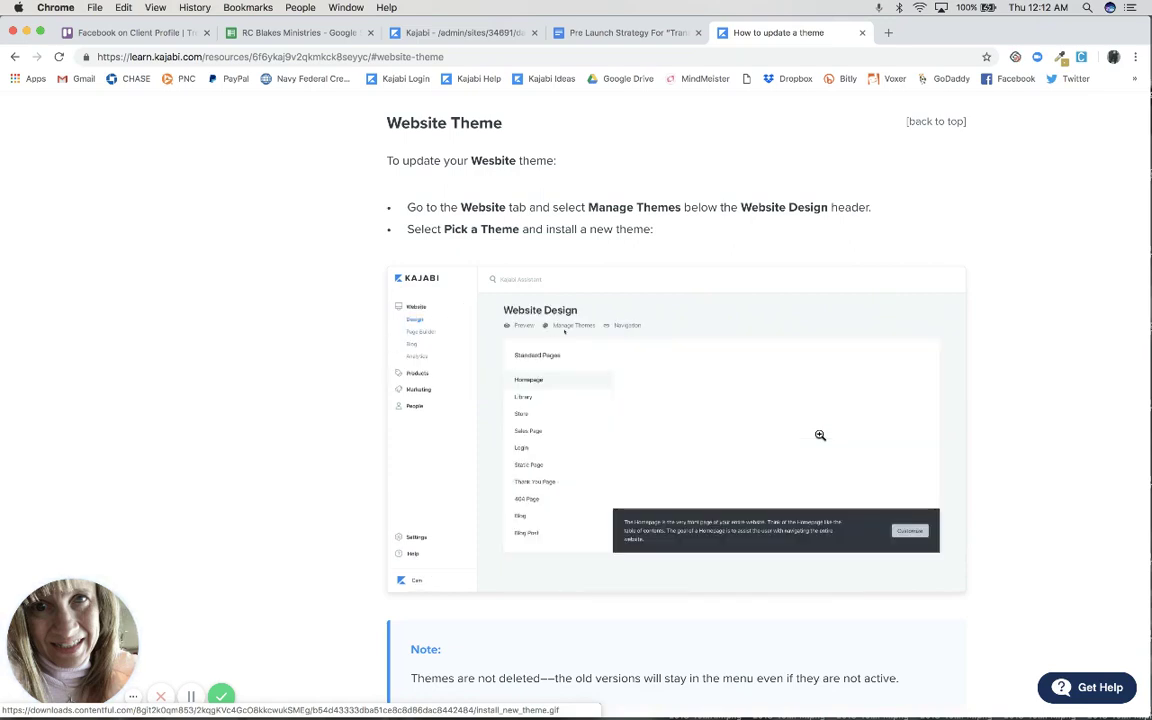
Switch to the Kajabi admin site and install a fresh Gradio theme through the website's theme management
click(462, 33)
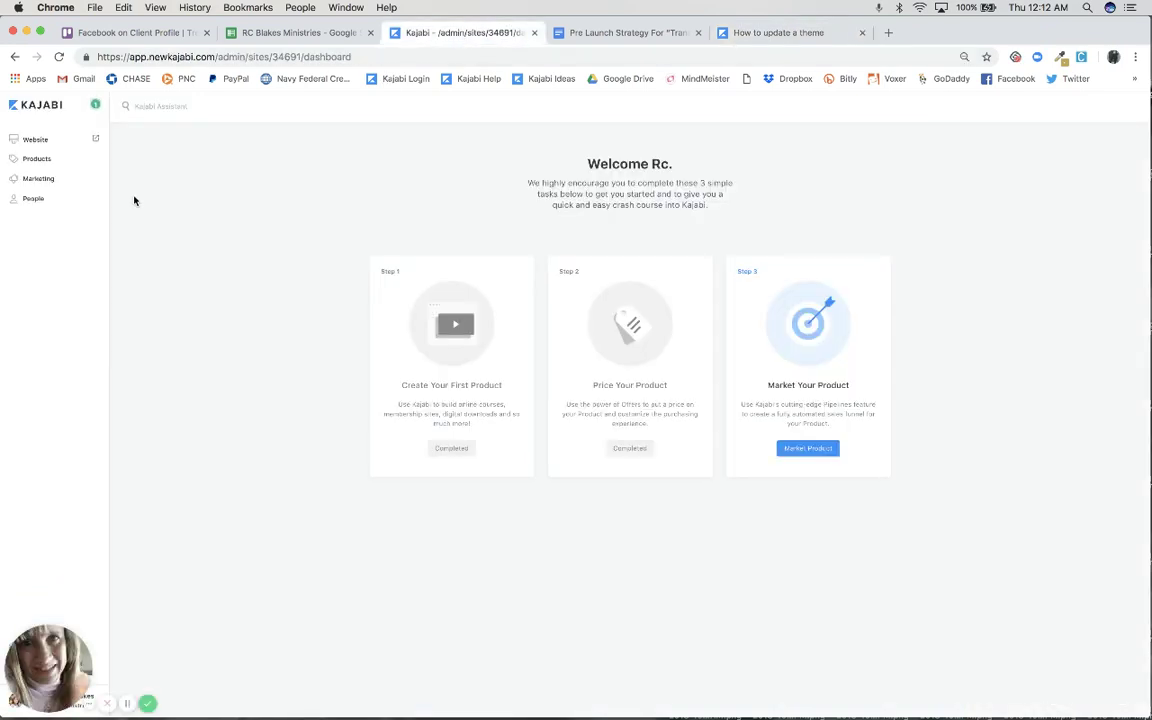
click(41, 144)
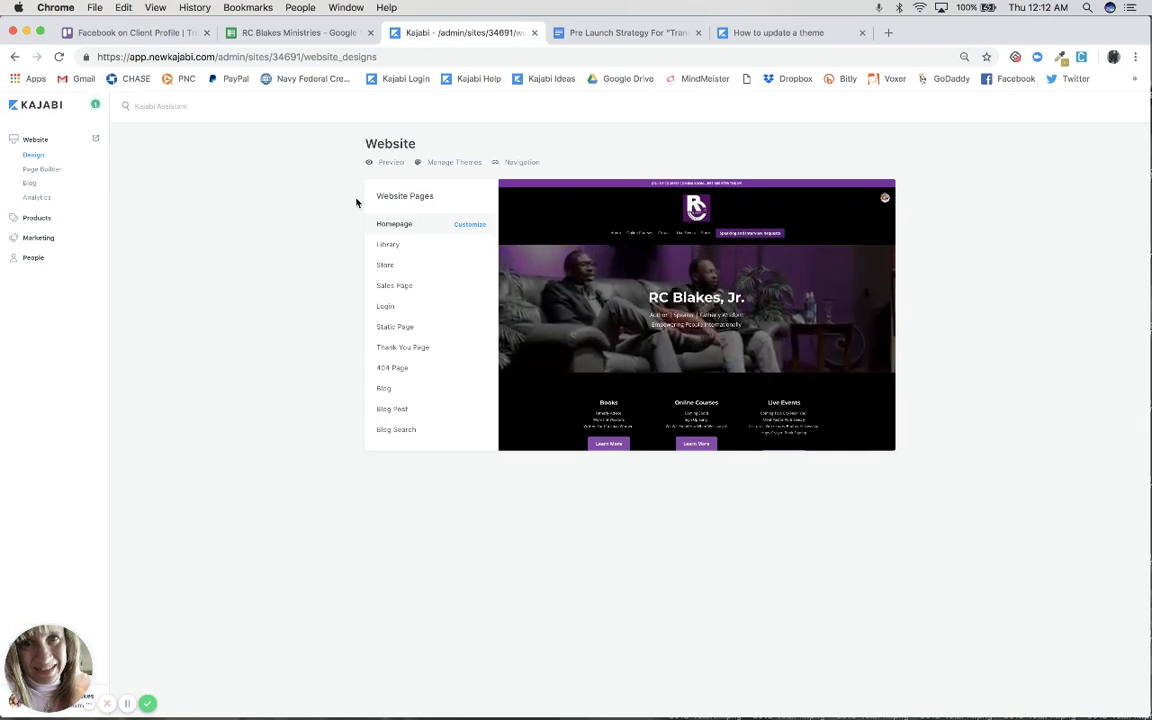
click(455, 165)
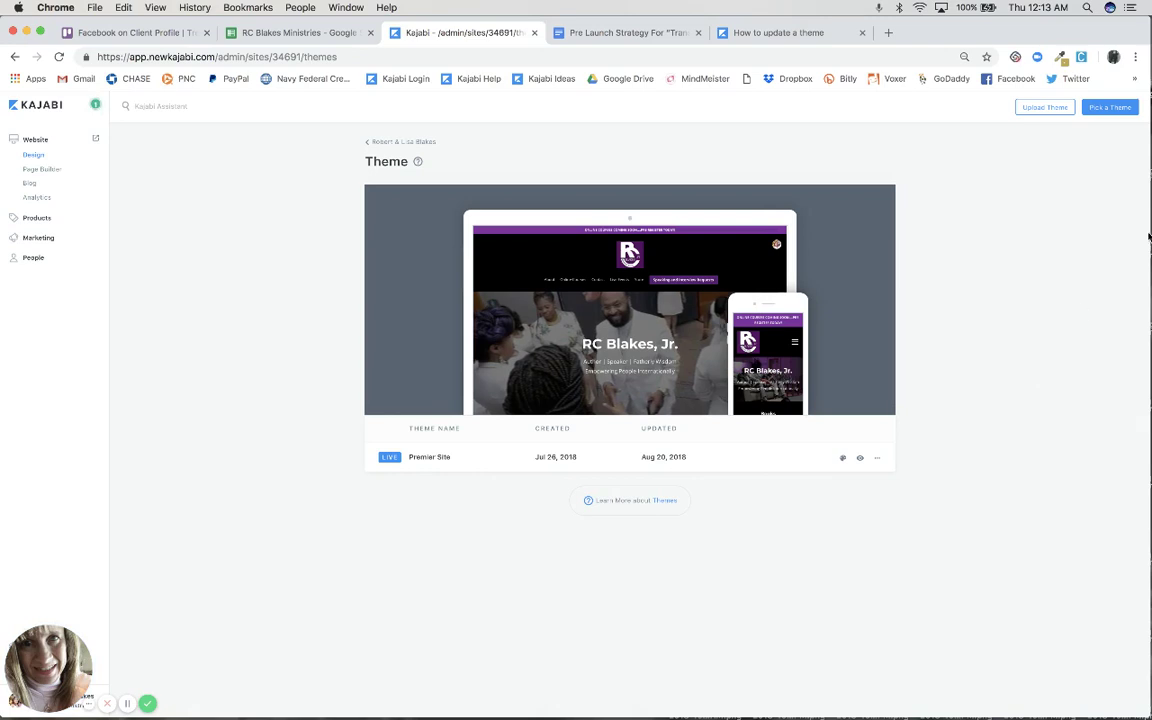
click(1110, 108)
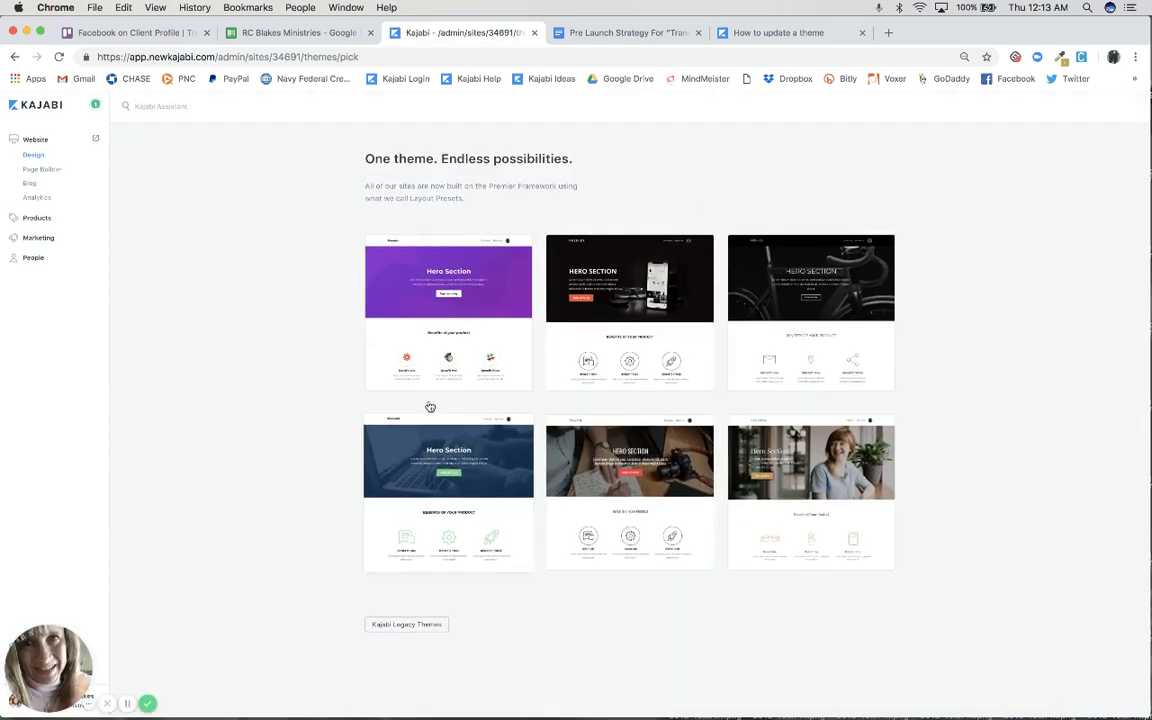
click(481, 313)
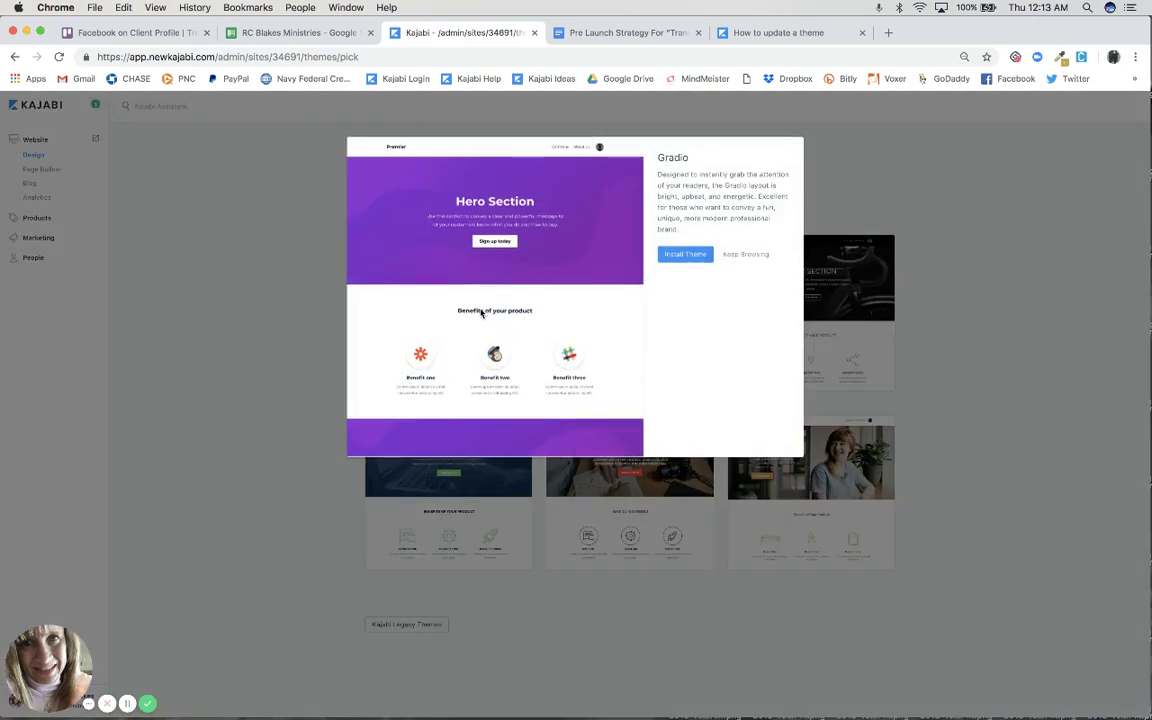
click(692, 255)
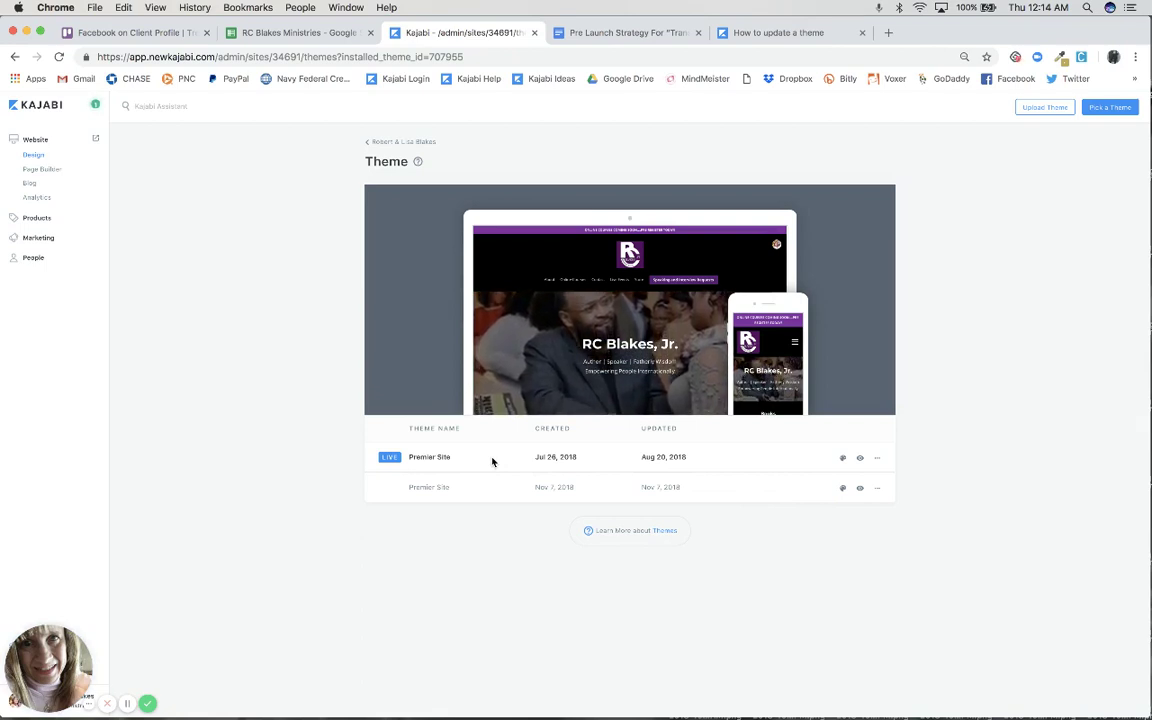
Open the code of the live Premier Site theme and display settings_data.json from the Config folder
click(878, 461)
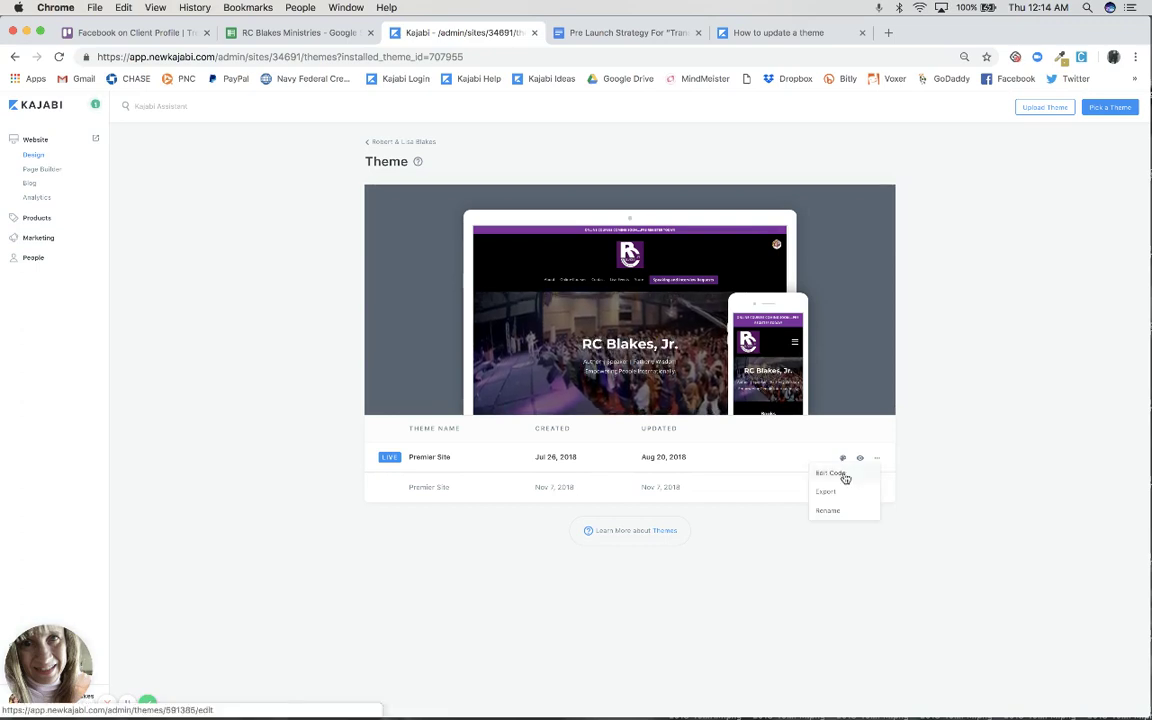
click(845, 479)
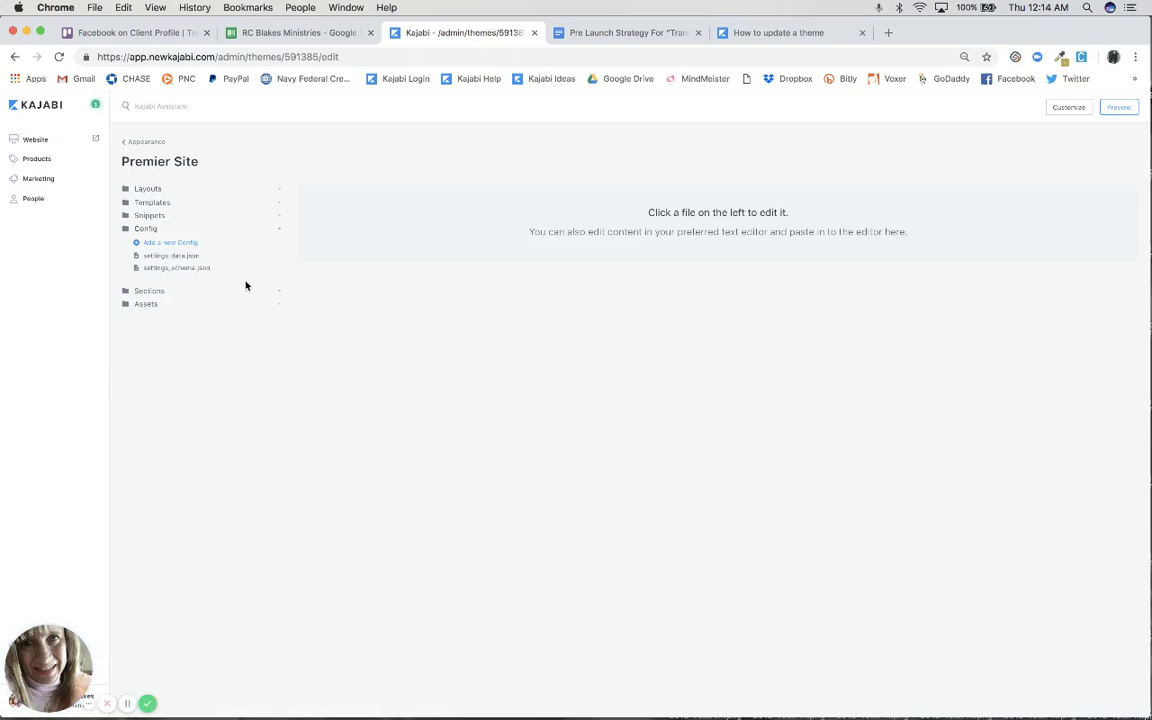
click(142, 230)
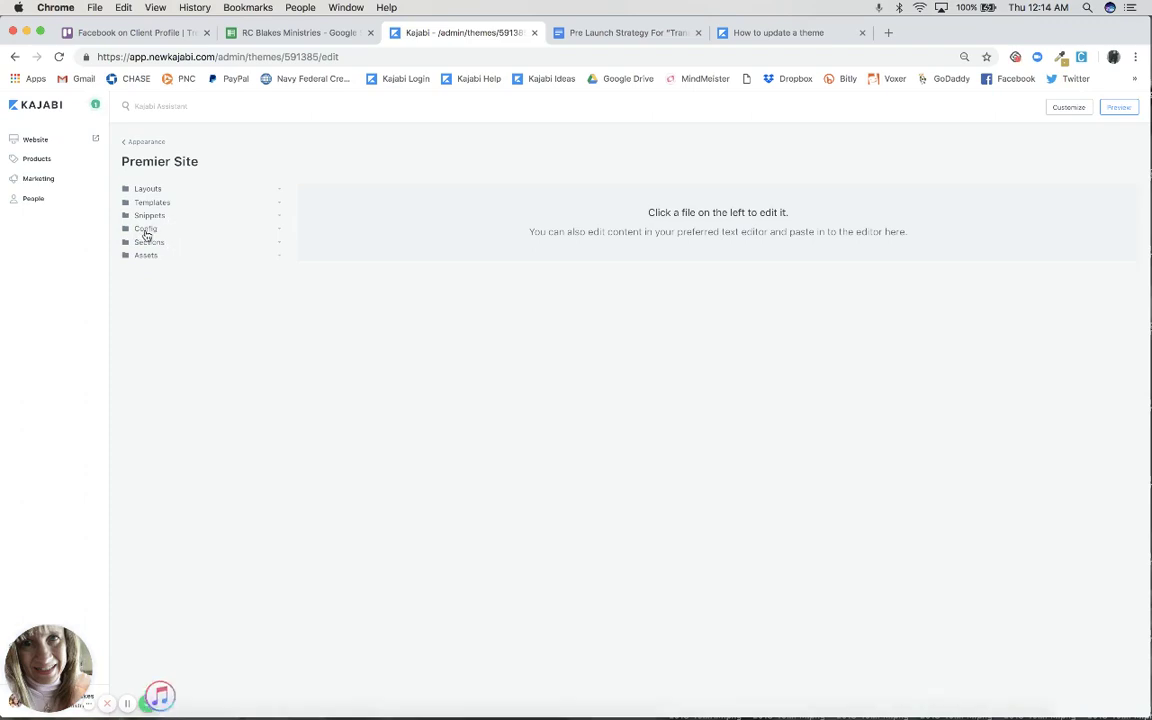
click(146, 230)
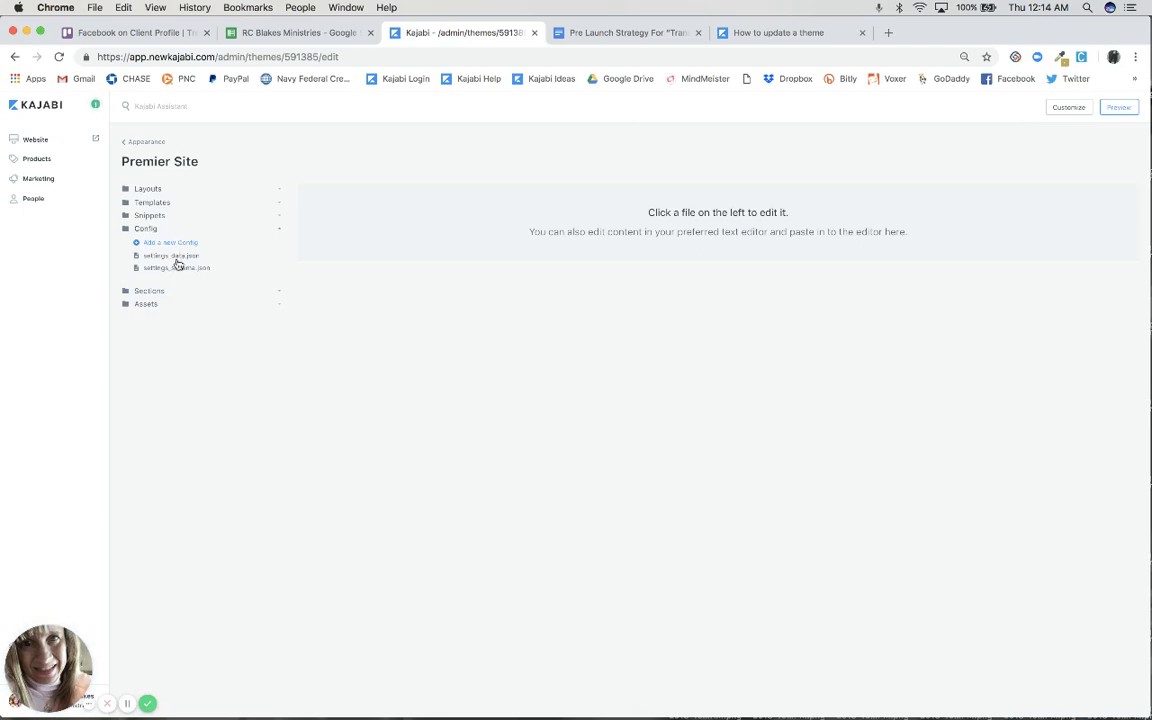
click(176, 257)
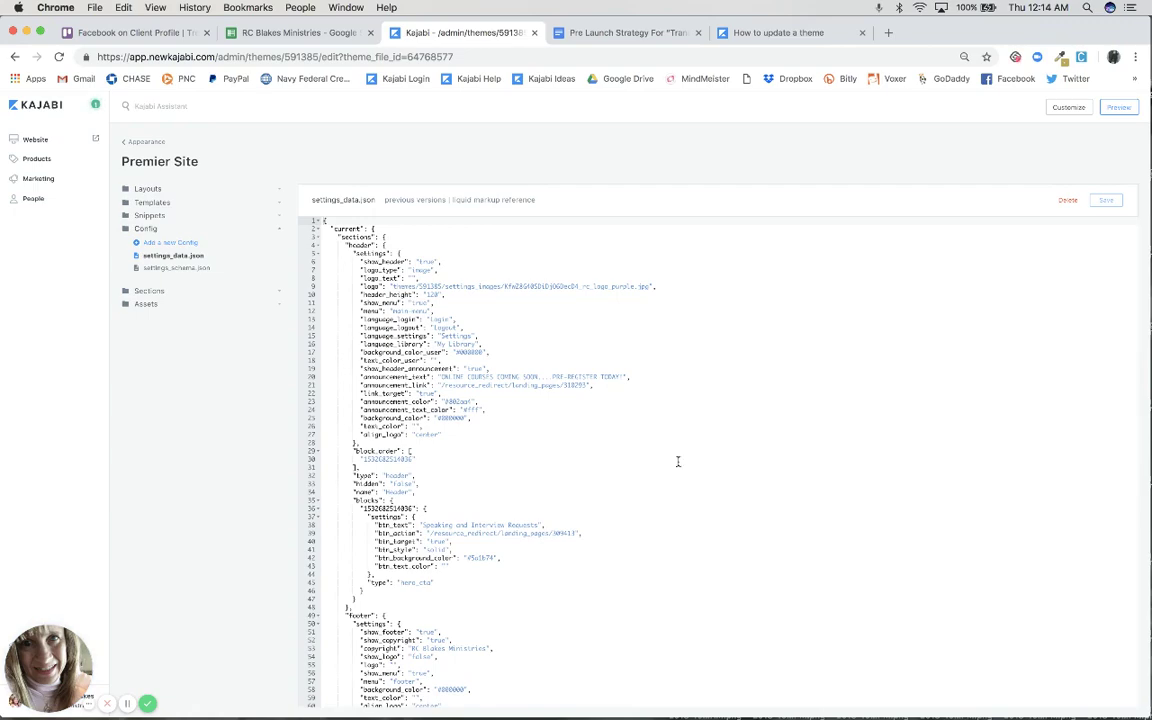
Review the live theme's settings_data.json, then select and copy its entire contents
scroll(678, 460, down, 10)
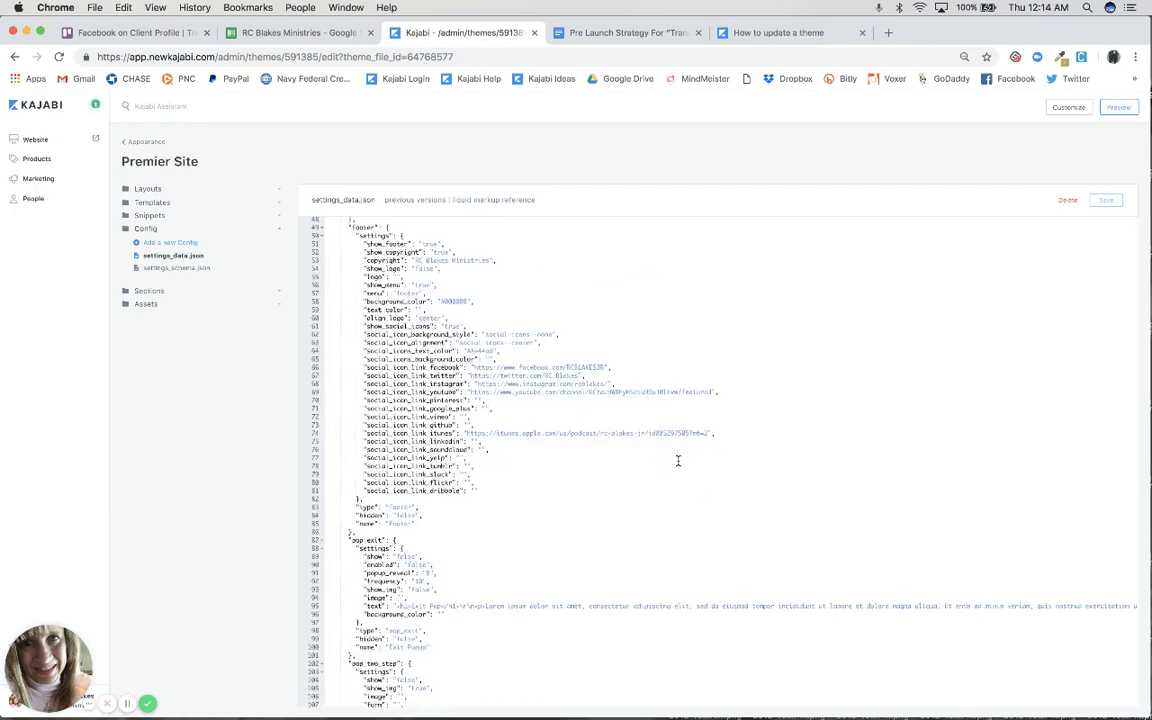
scroll(678, 460, down, 20)
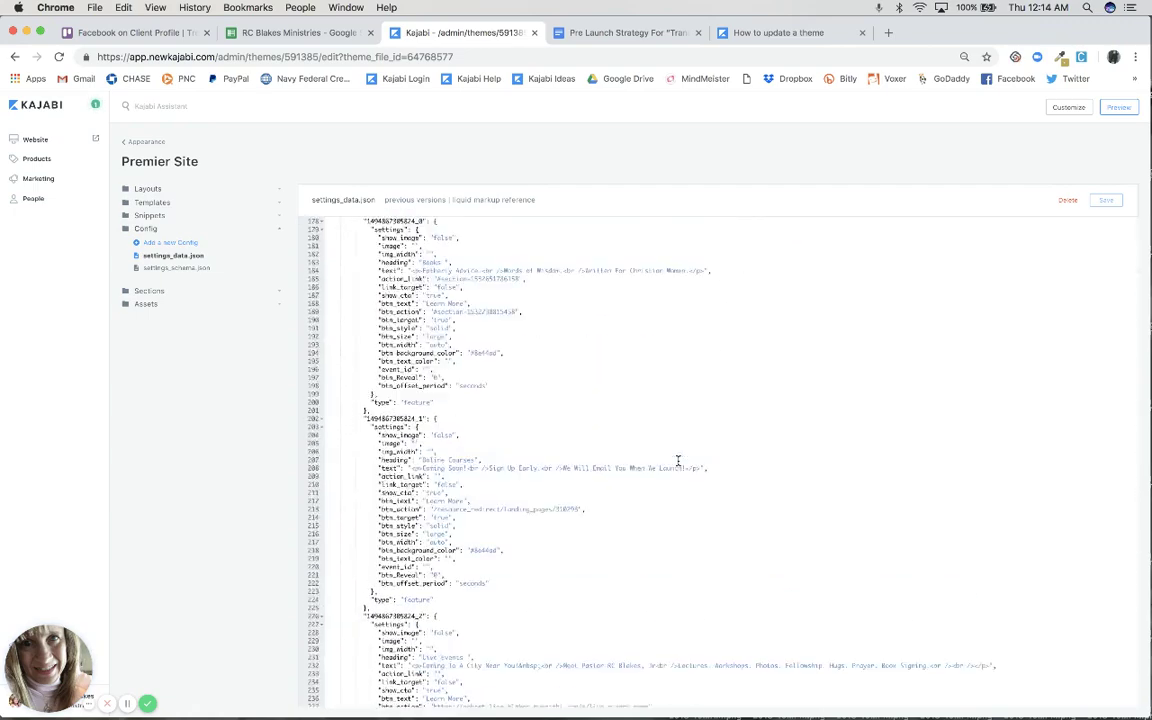
scroll(678, 460, down, 20)
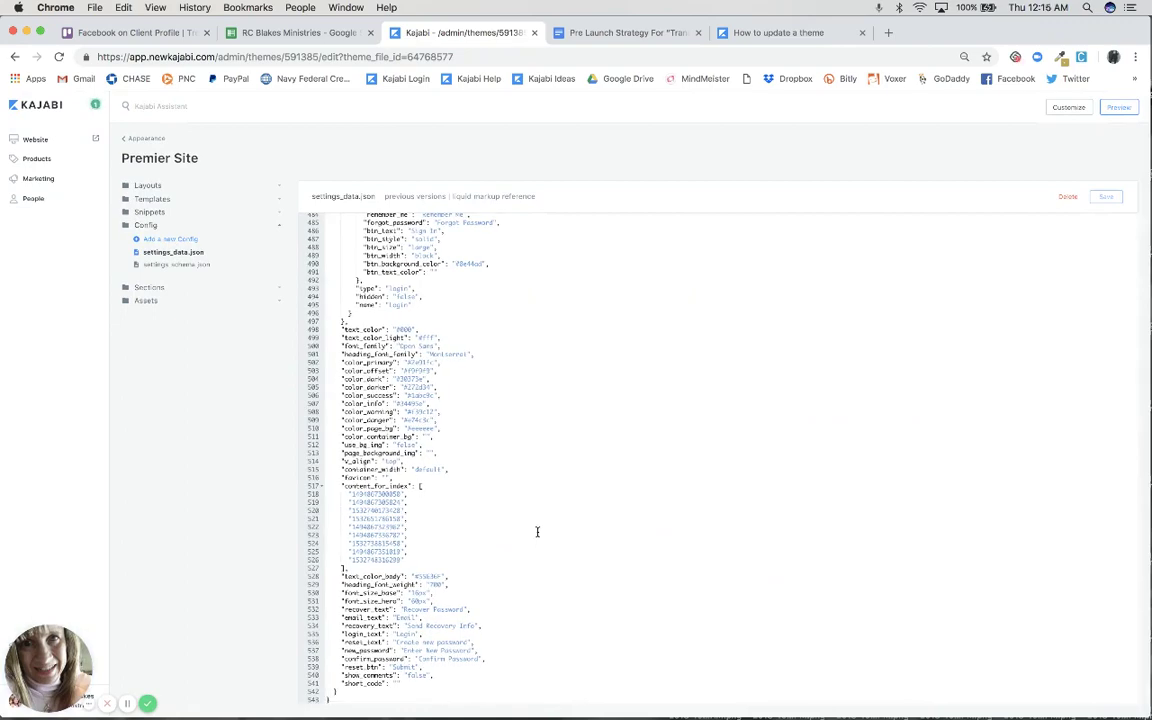
scroll(537, 532, up, 20)
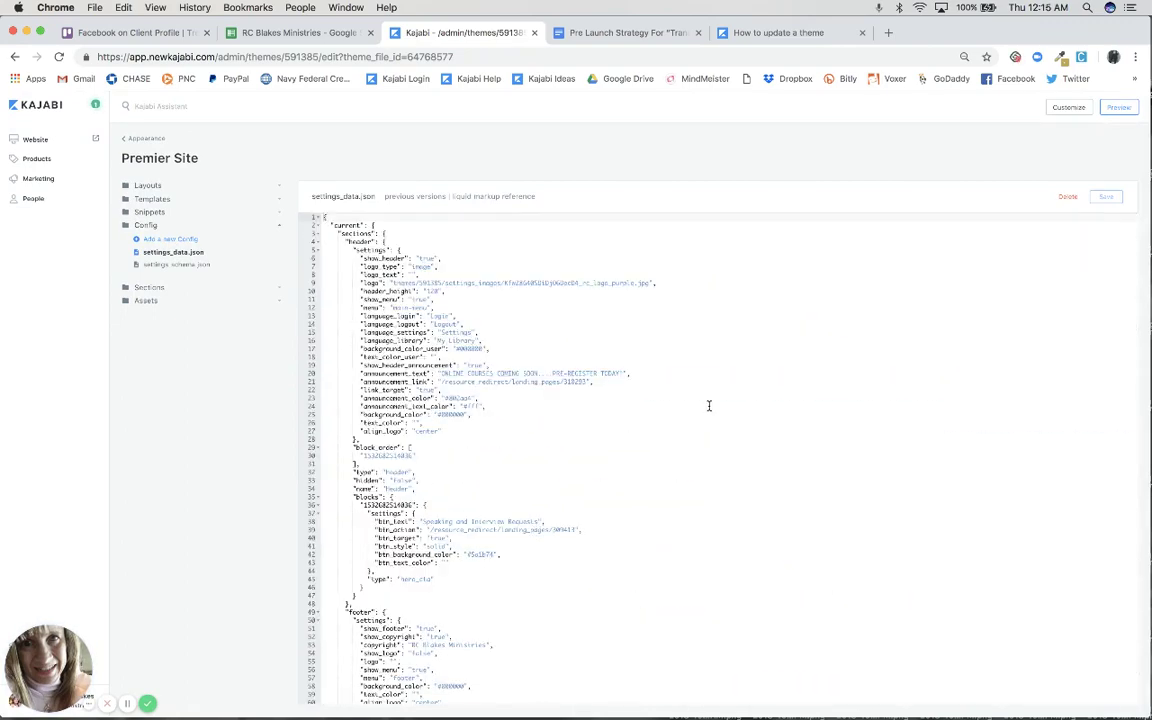
click(708, 406)
key(super+a)
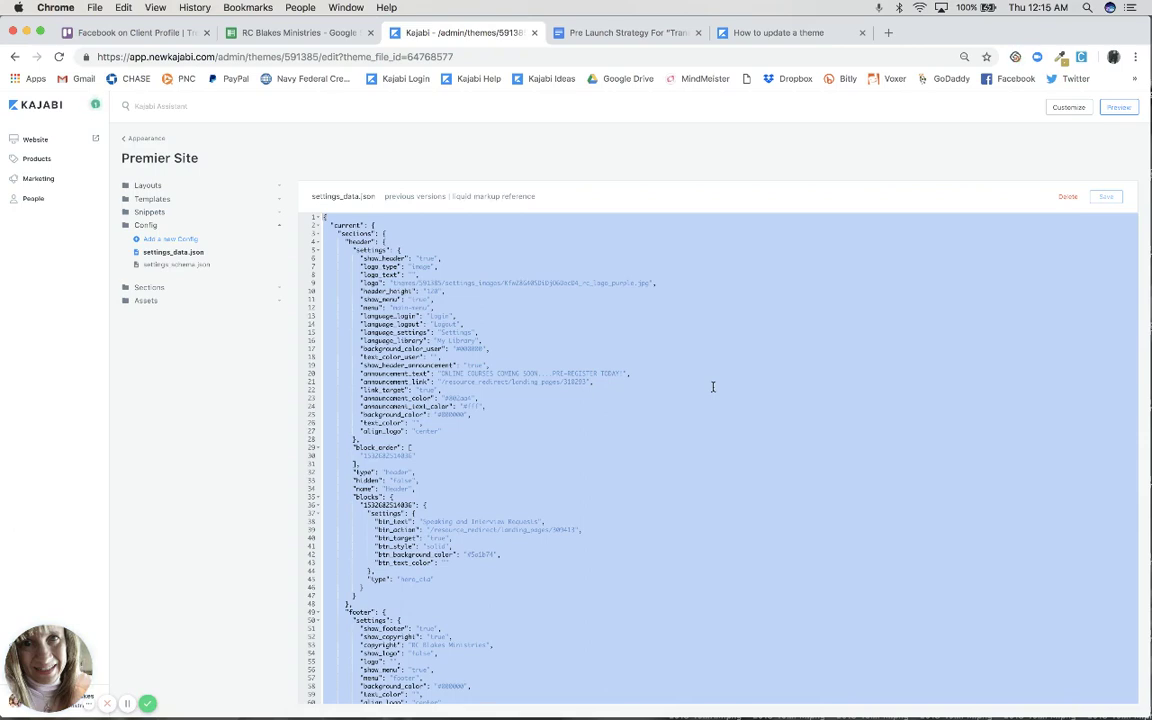
Return to the theme list and open Config's settings_data.json in the code of the newly installed, inactive Premier Site theme
click(145, 141)
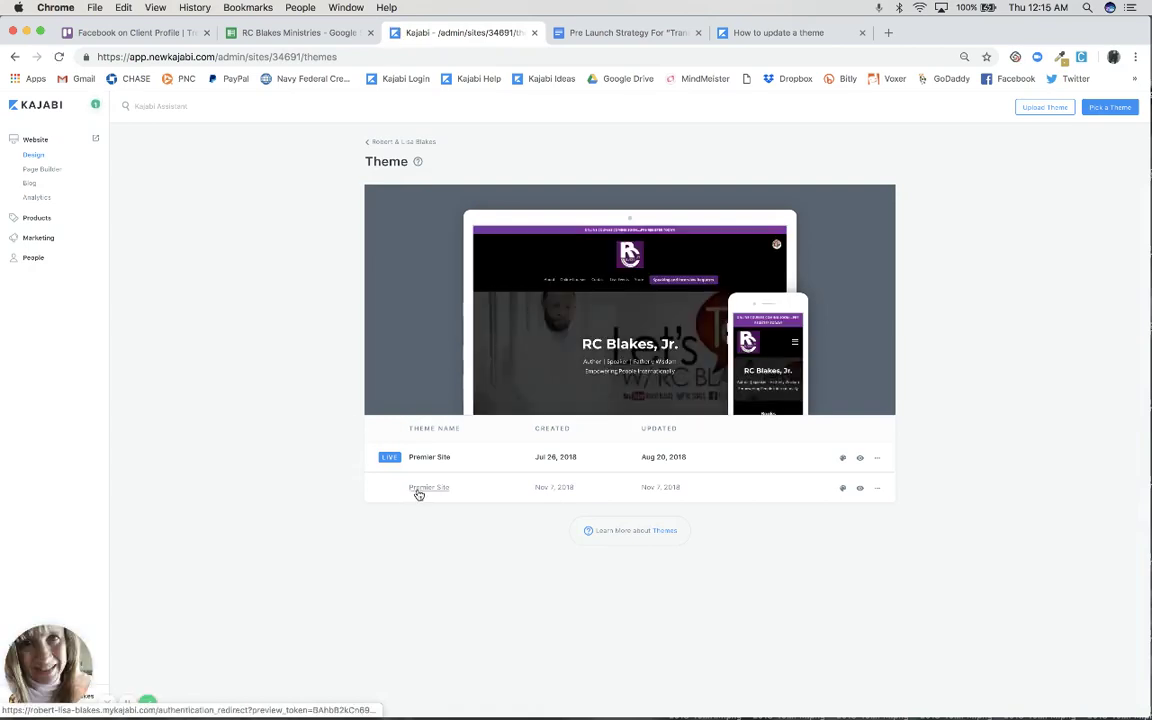
click(878, 490)
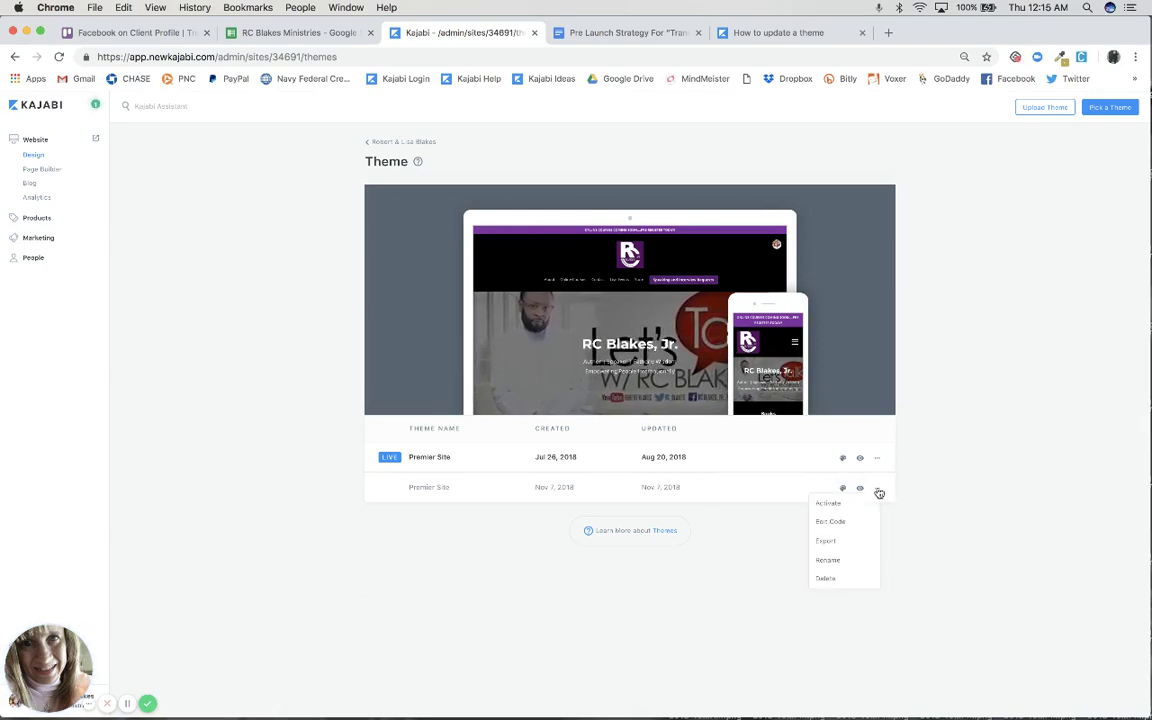
click(830, 522)
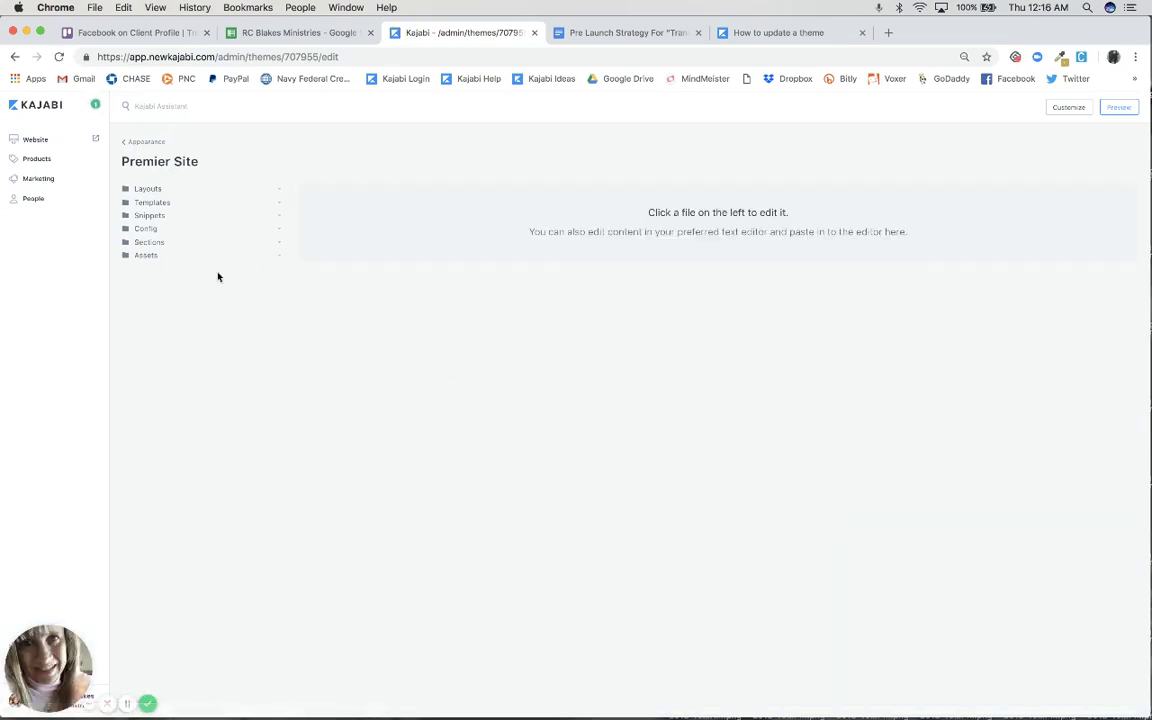
click(146, 229)
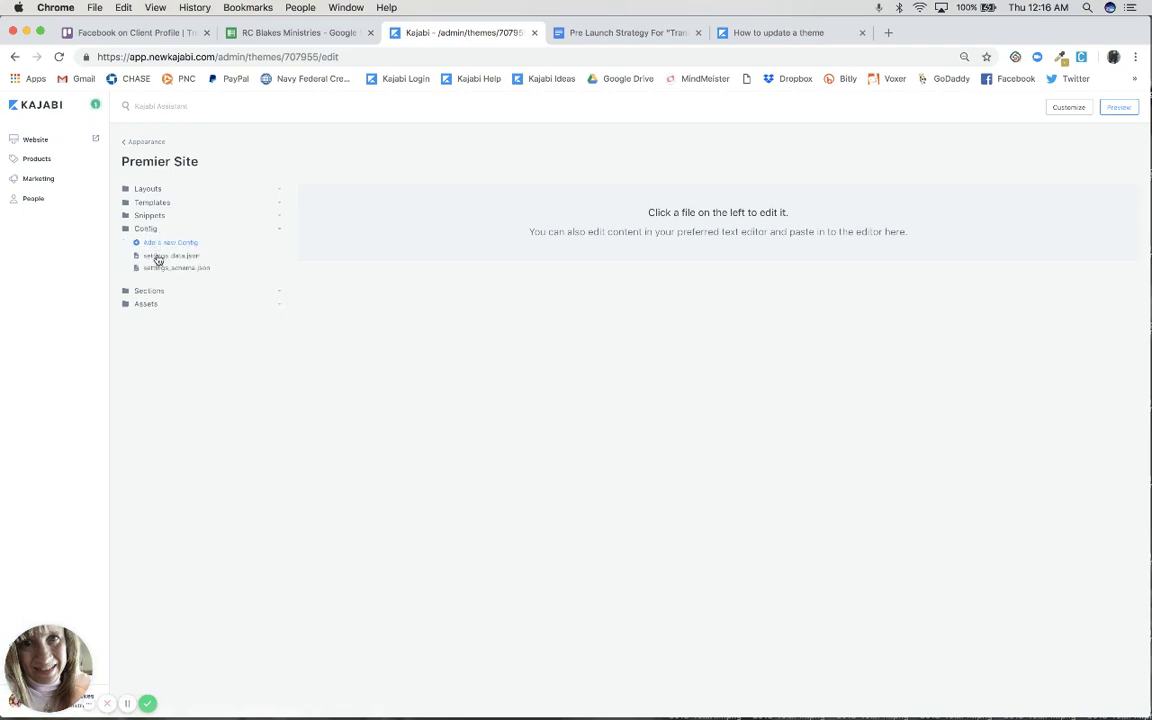
click(159, 258)
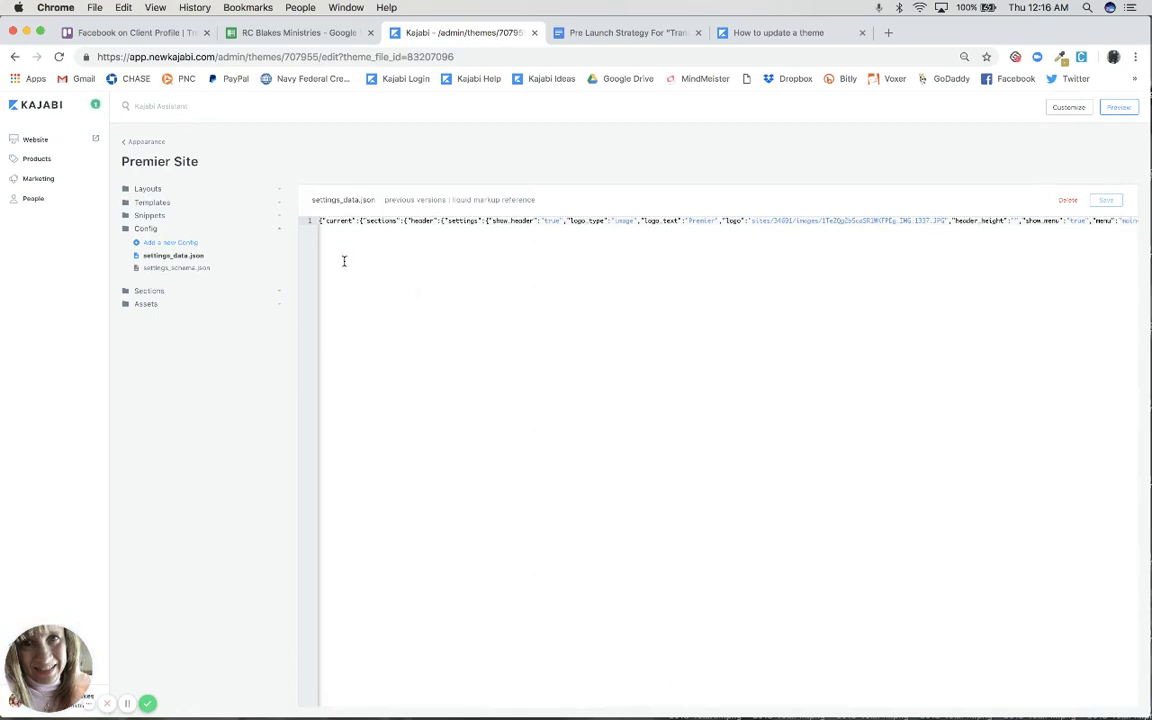
Replace the entire contents of the new theme's settings_data.json with the code copied from the live theme and save the file
drag(320, 220, 1071, 285)
text({)
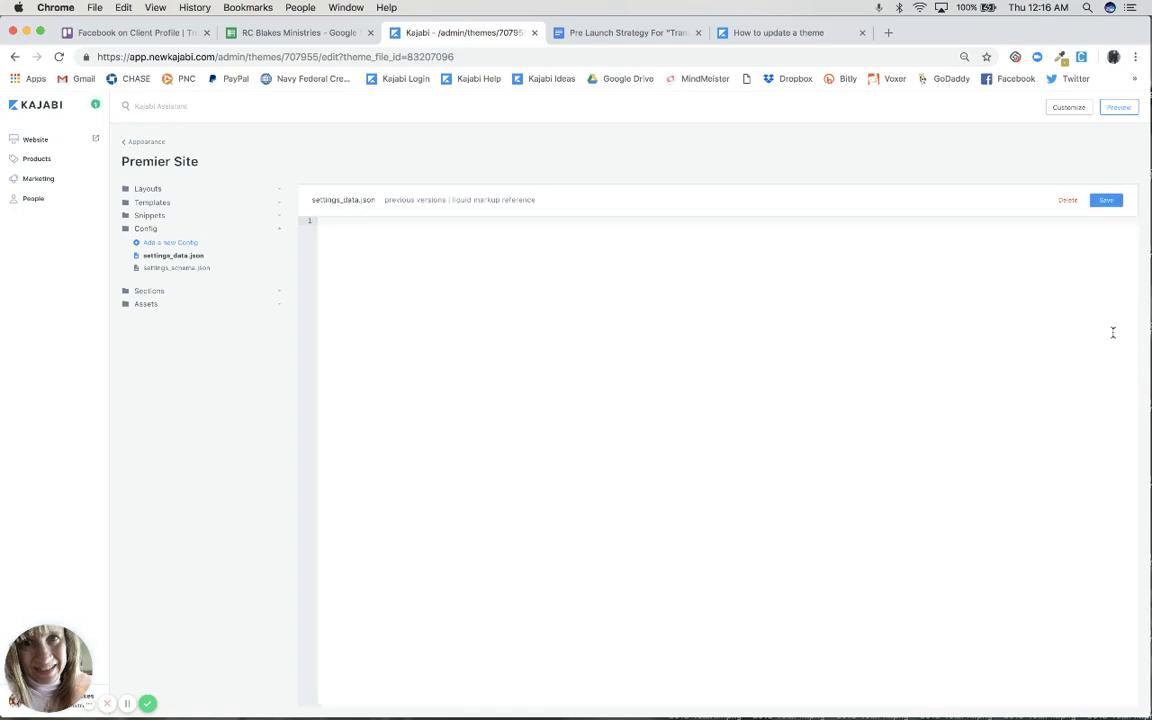
scroll(1122, 431, down, 1)
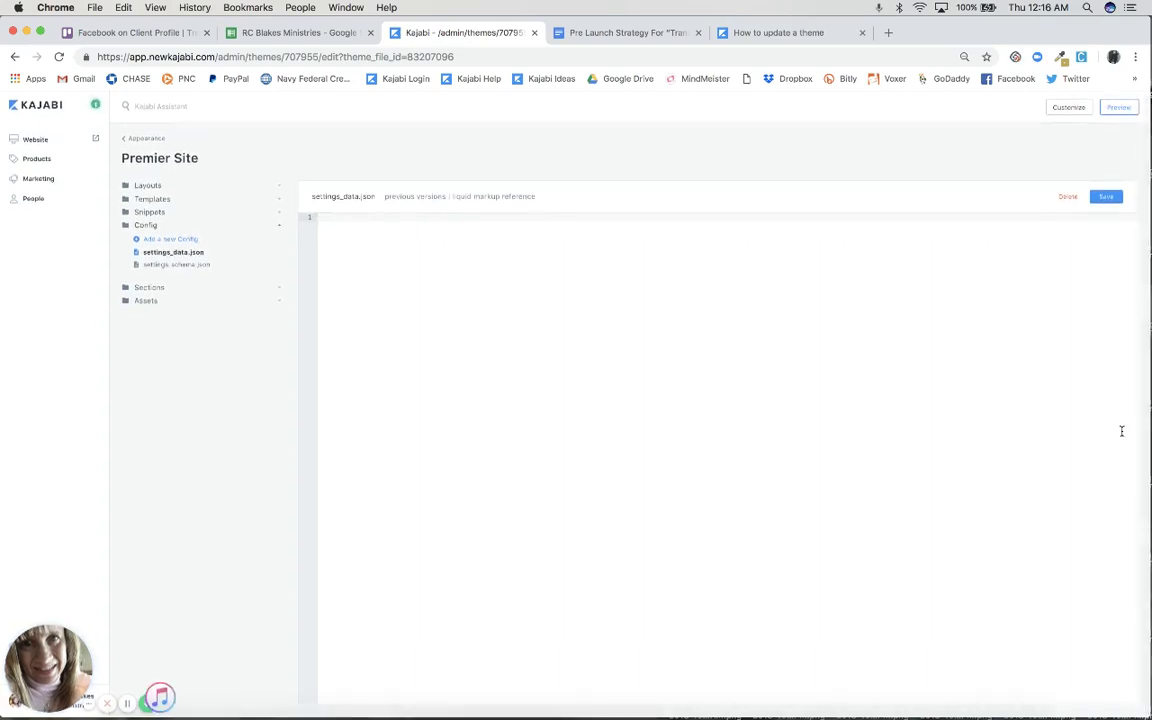
key(super+v)
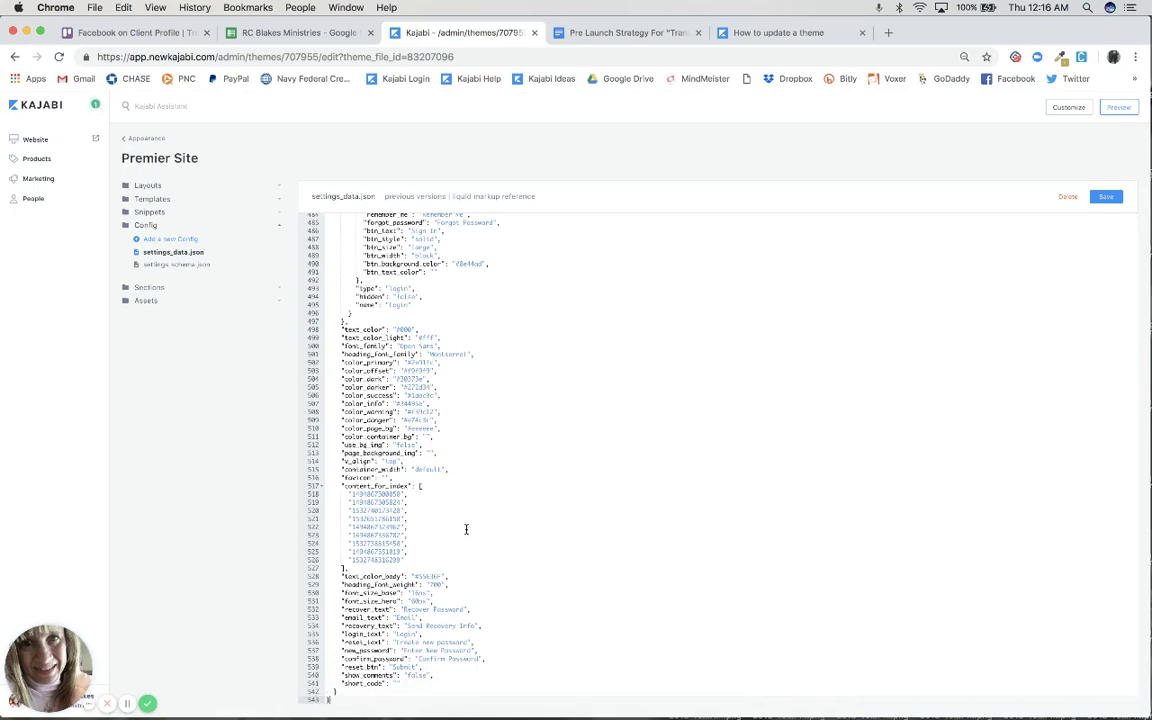
scroll(466, 529, up, 20)
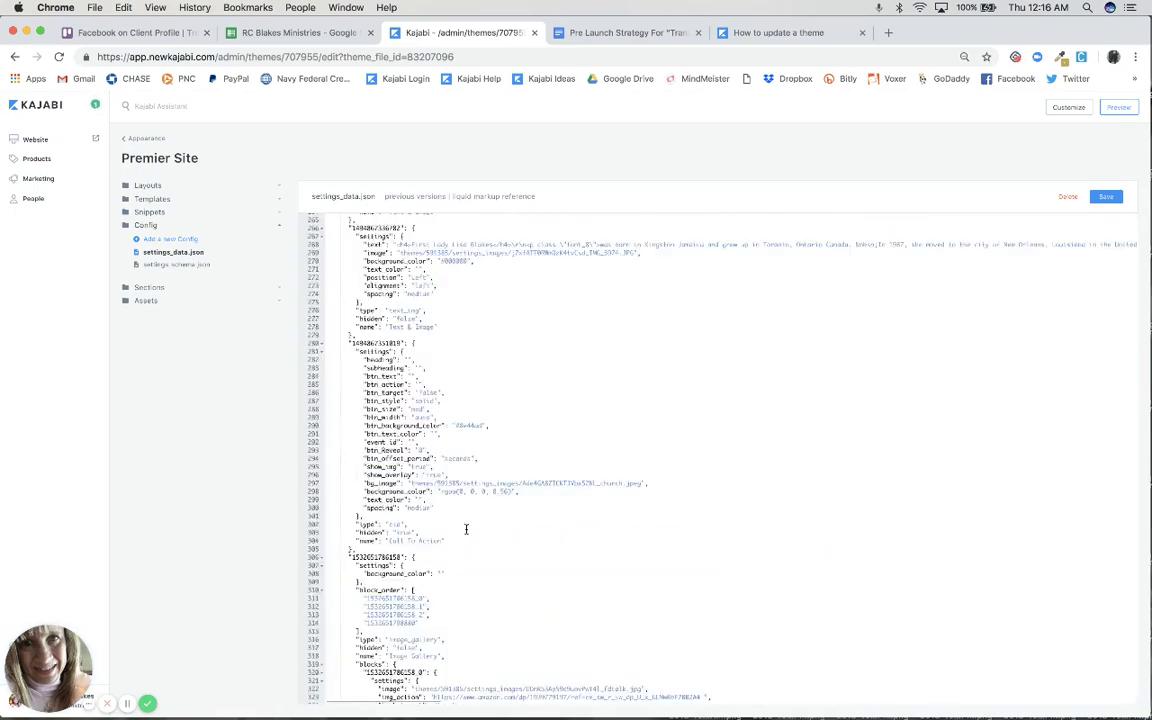
scroll(466, 529, up, 20)
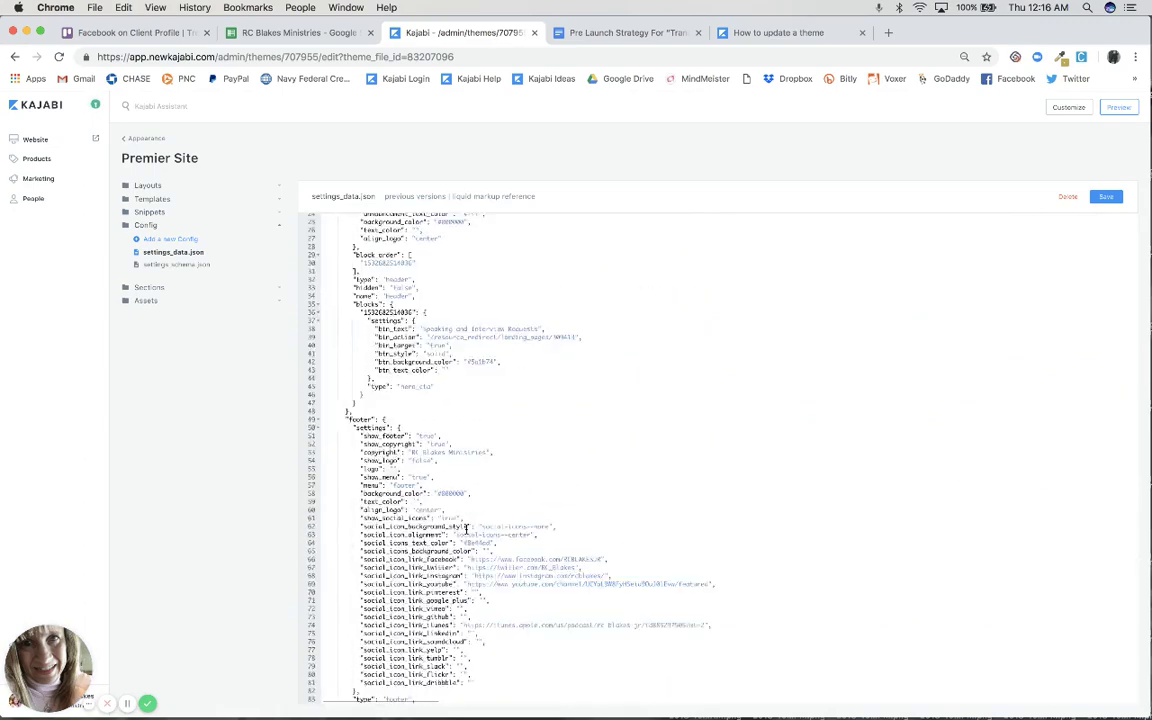
scroll(466, 529, up, 3)
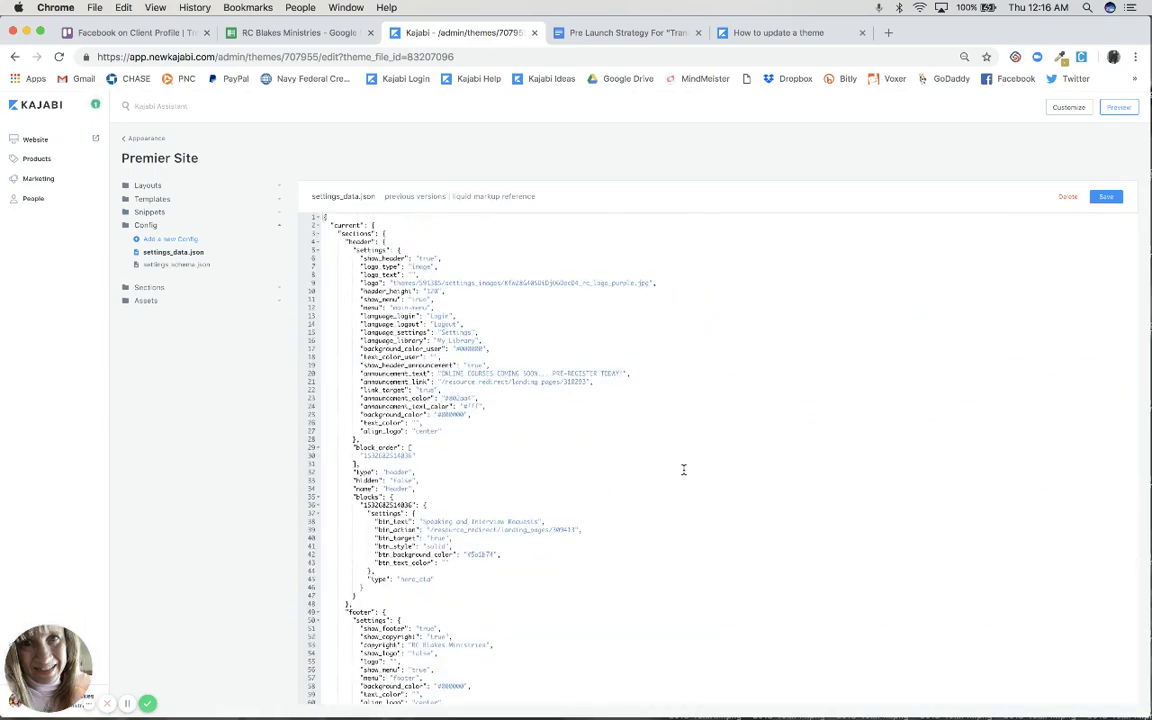
click(1108, 197)
Preview the new theme and look through its homepage sections
click(1119, 108)
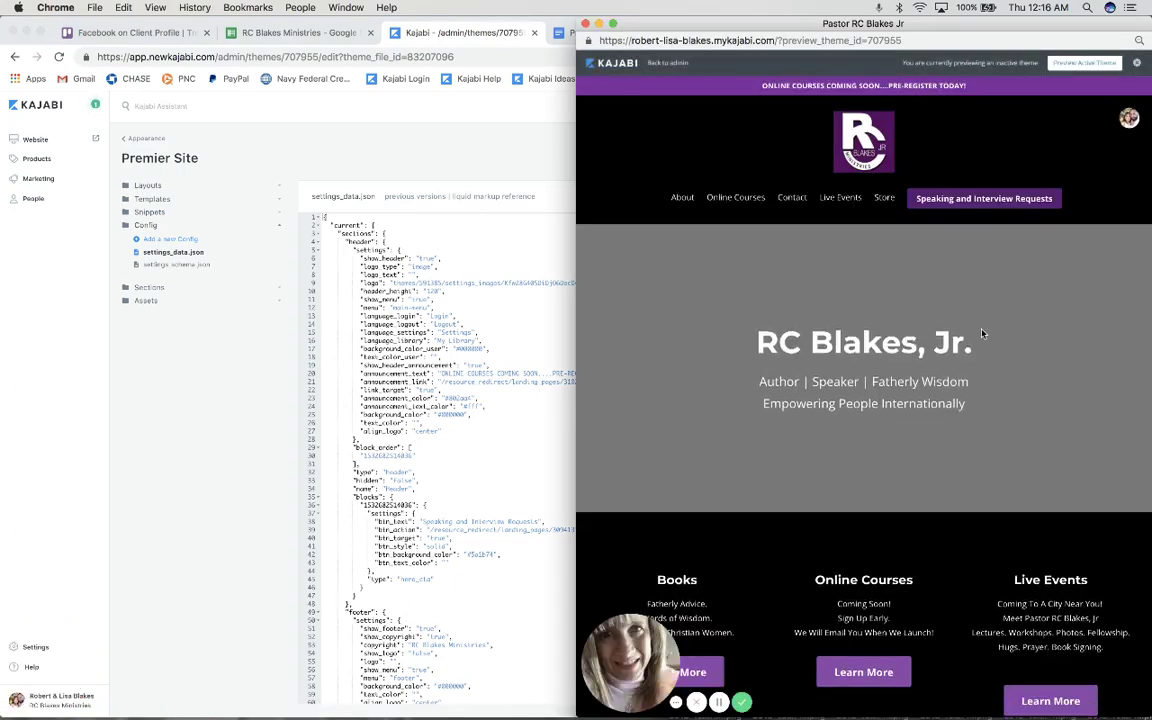
scroll(946, 416, down, 3)
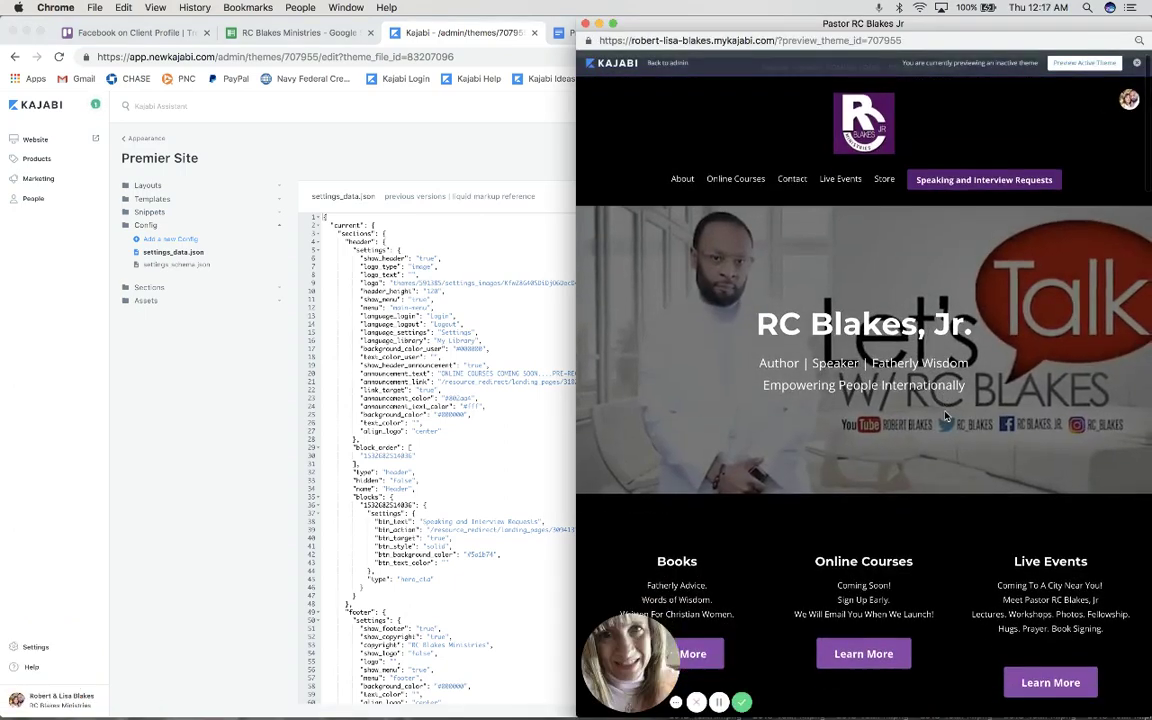
scroll(946, 416, down, 15)
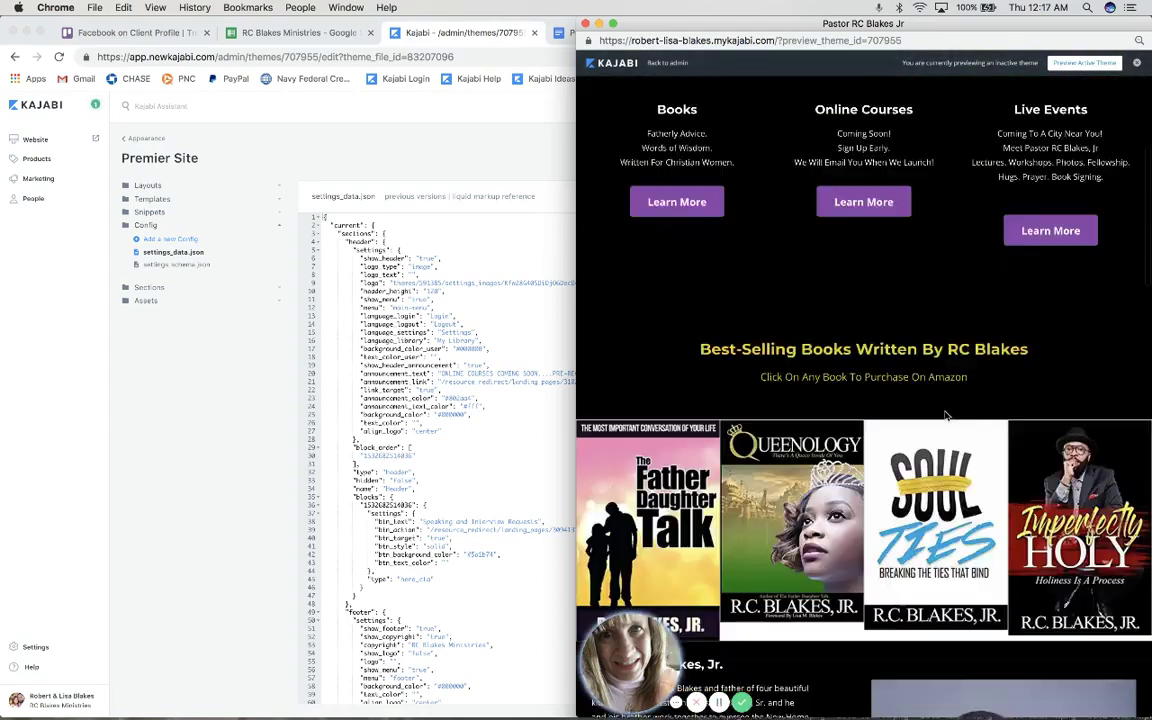
Check the remaining sections of the previewed homepage against the expected design, recheck its header and hero area, and close the preview window
scroll(946, 416, down, 18)
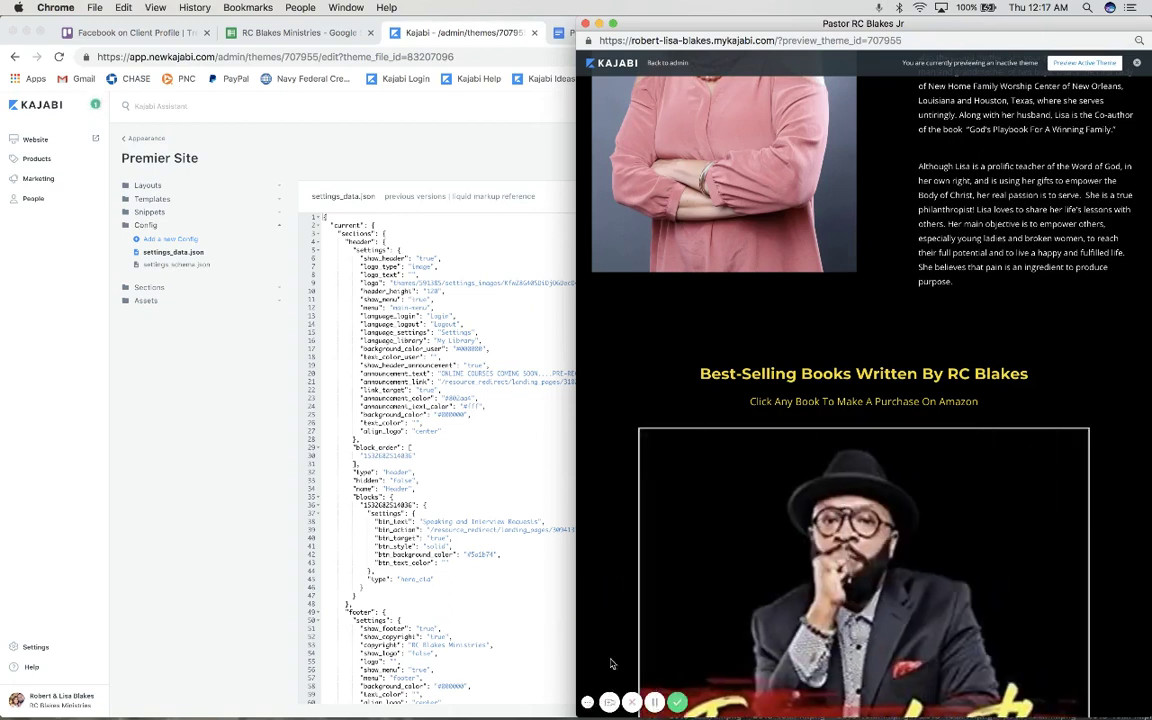
click(588, 702)
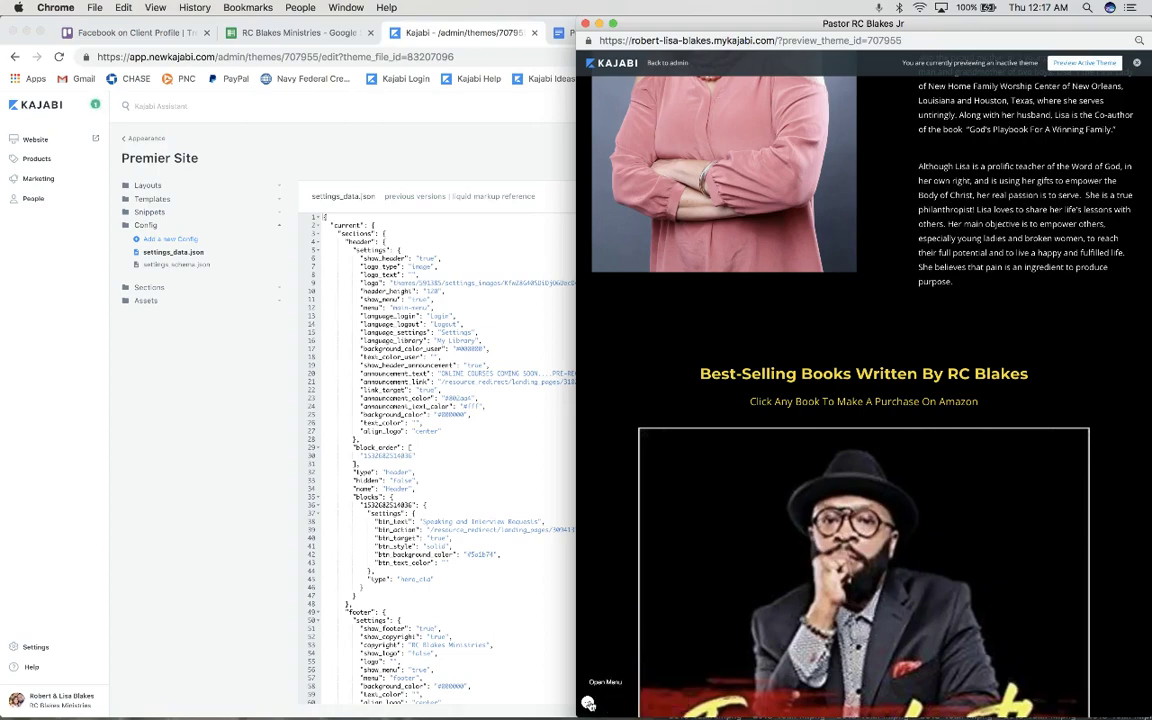
scroll(629, 520, up, 15)
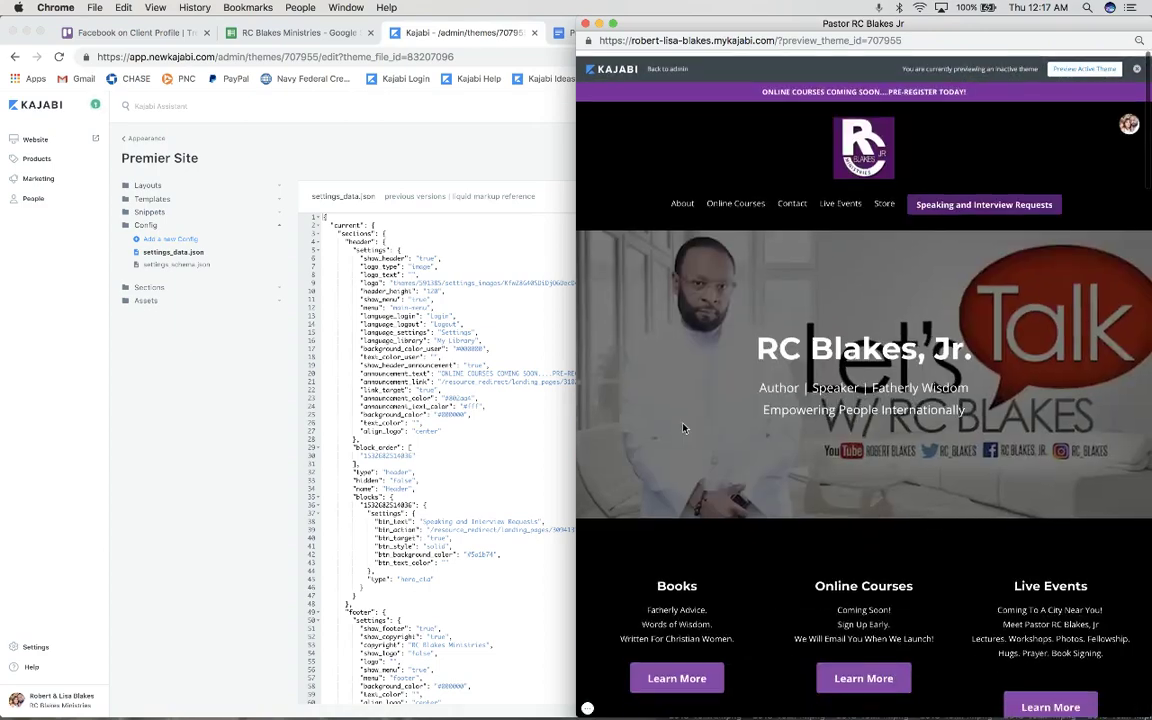
scroll(722, 370, down, 2)
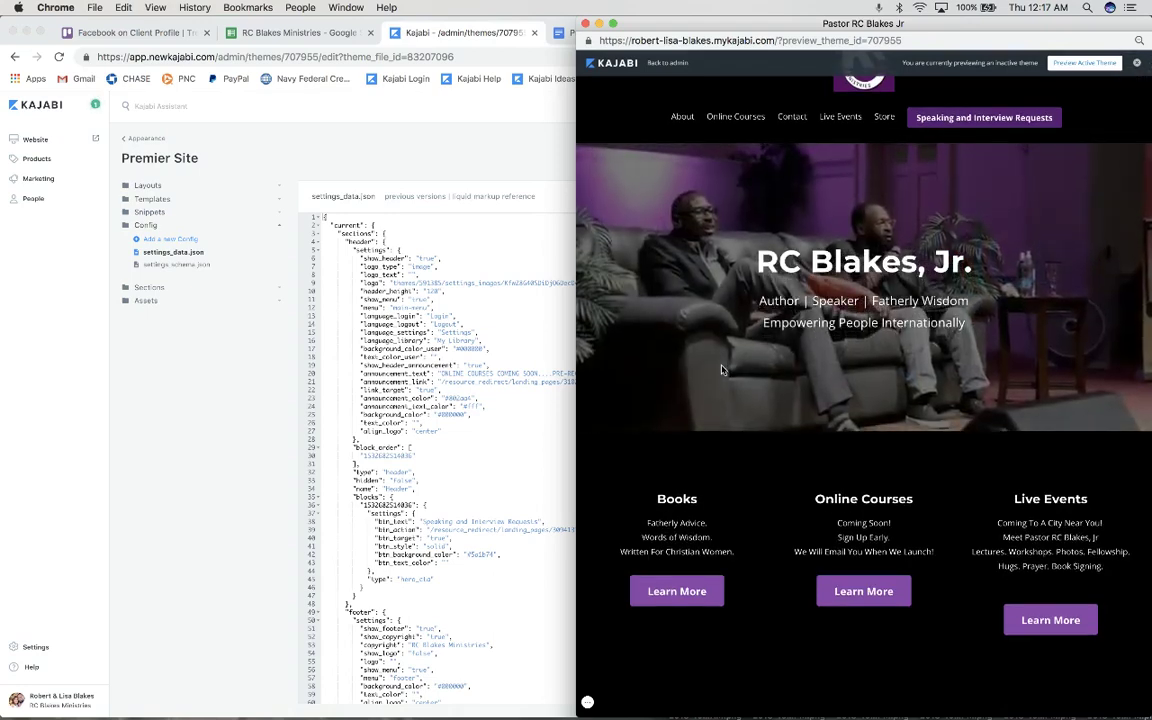
click(585, 23)
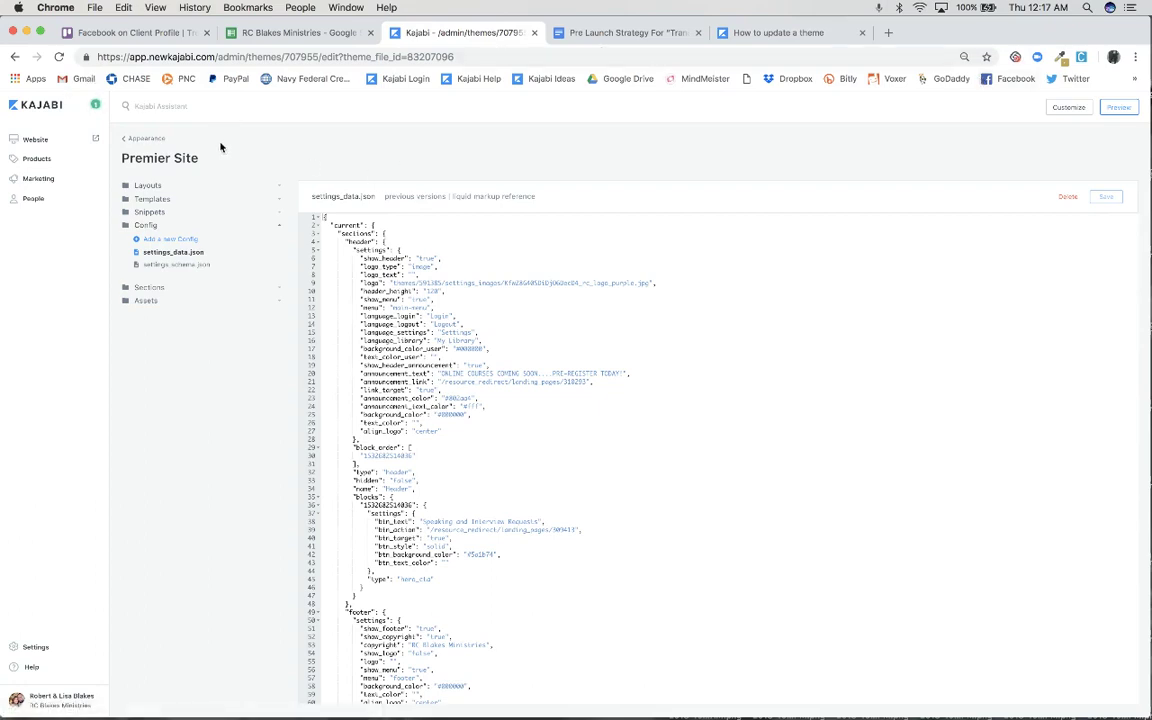
Return to the theme list and activate the inactive Premier Site theme created on Nov 7, 2018
click(150, 143)
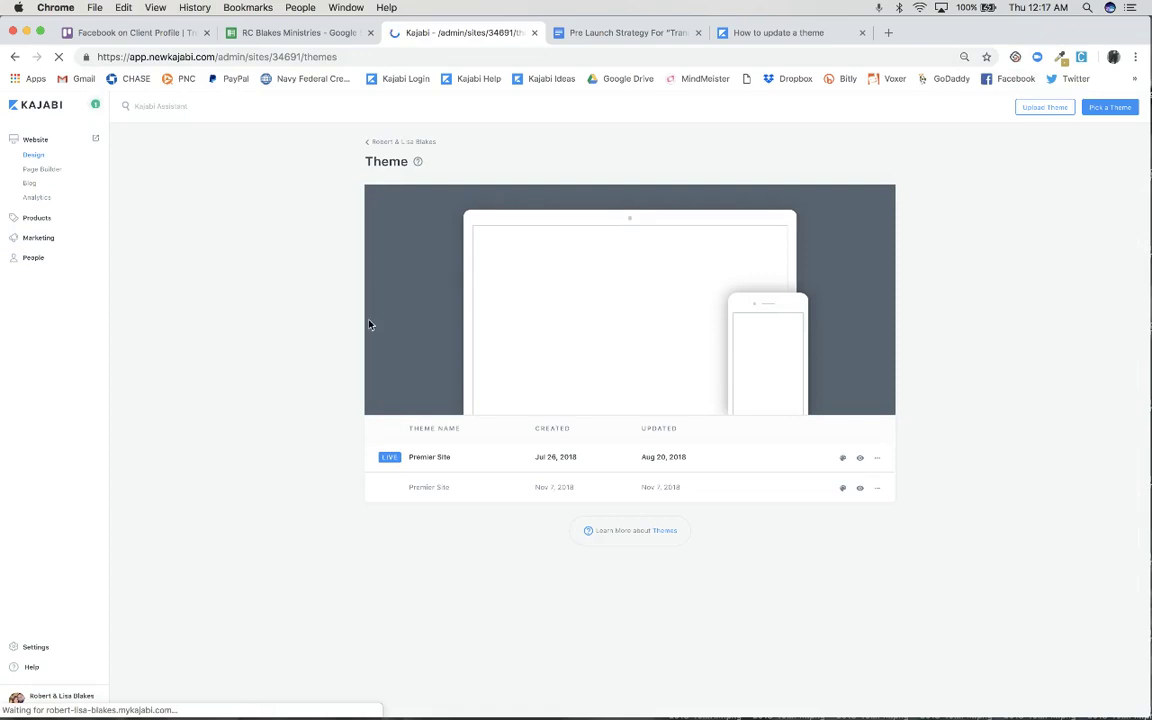
mouse_move(380, 399)
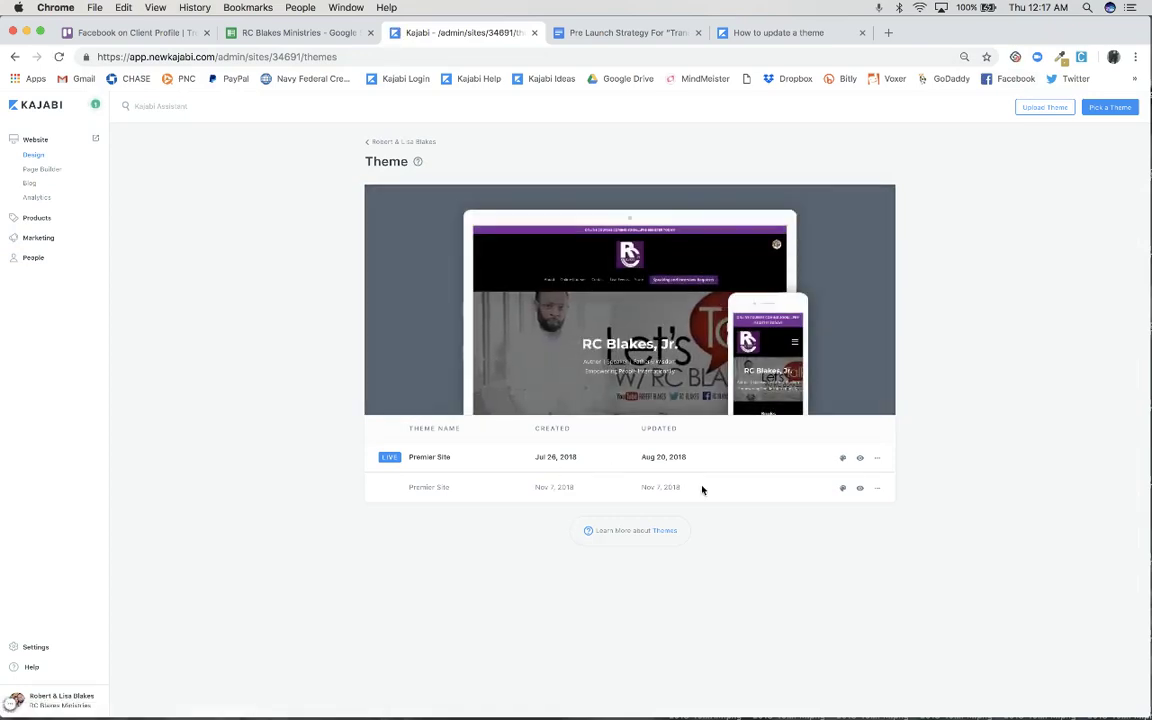
click(877, 490)
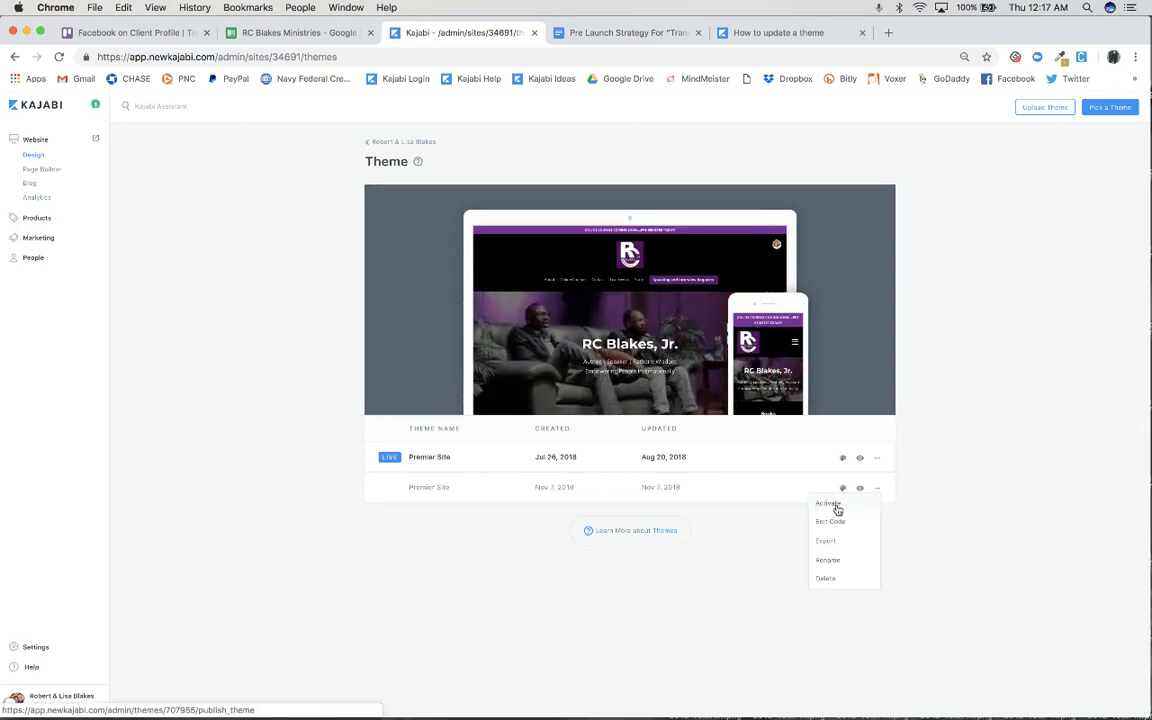
click(837, 508)
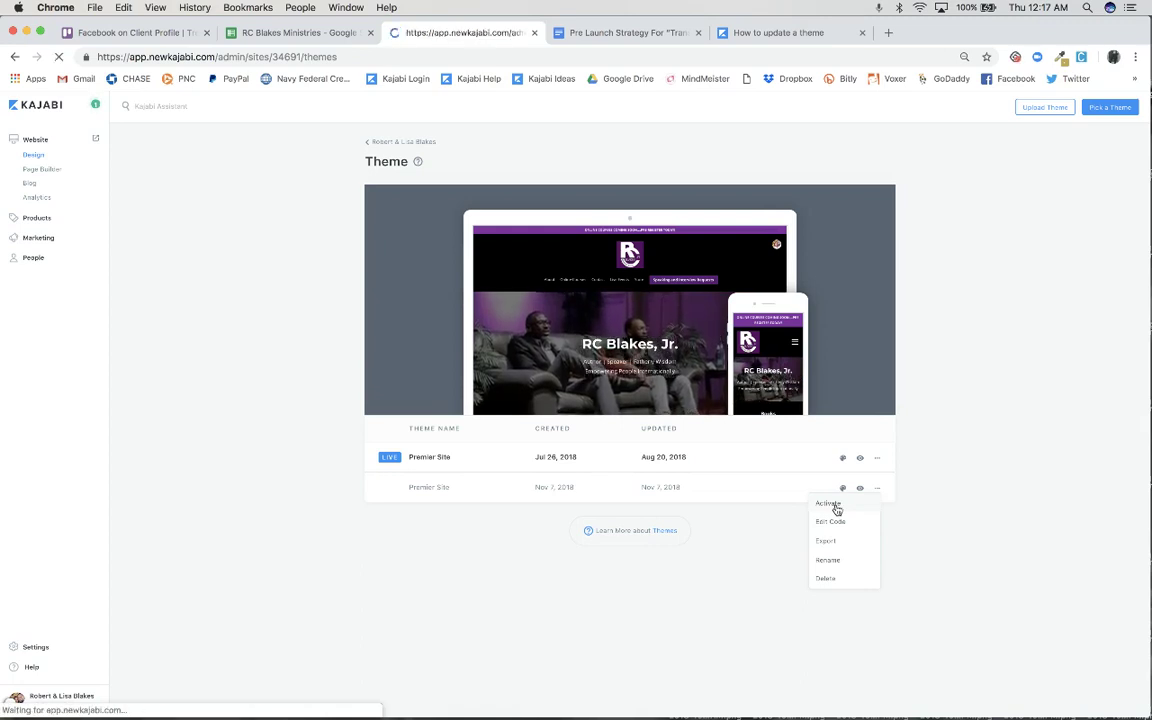